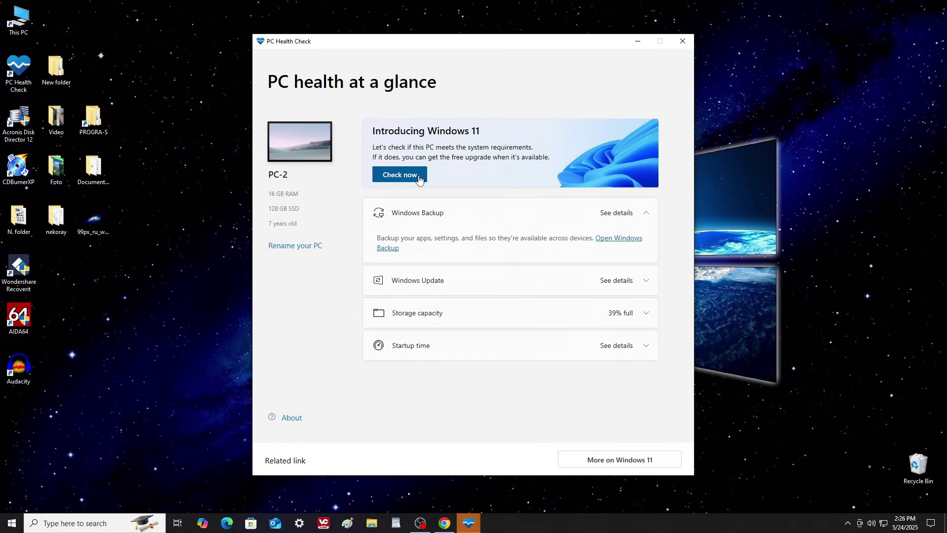
Step: Run the Windows 11 compatibility check, which reports this PC fails the requirements
click(419, 178)
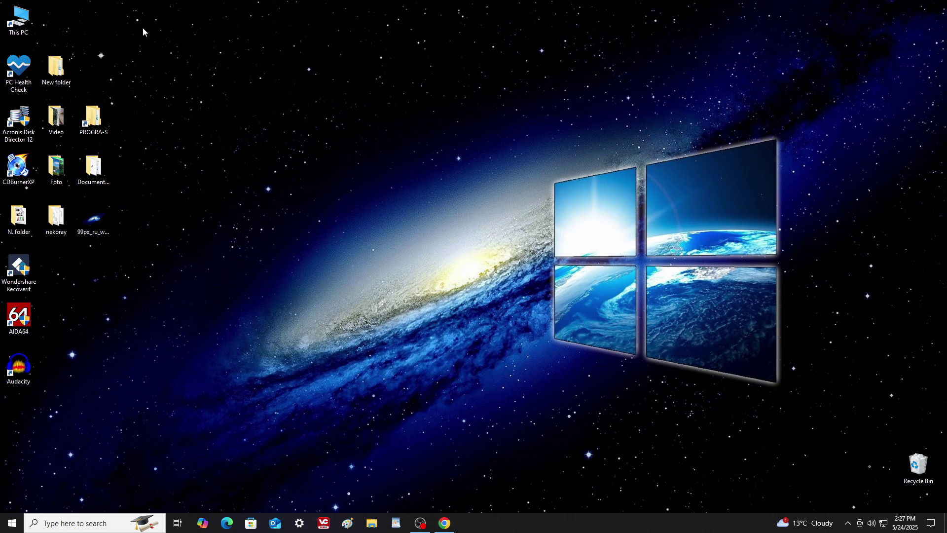
mouse_move(144, 27)
mouse_down()
mouse_move(159, 162)
mouse_move(69, 371)
mouse_move(5, 423)
mouse_up()
click(152, 338)
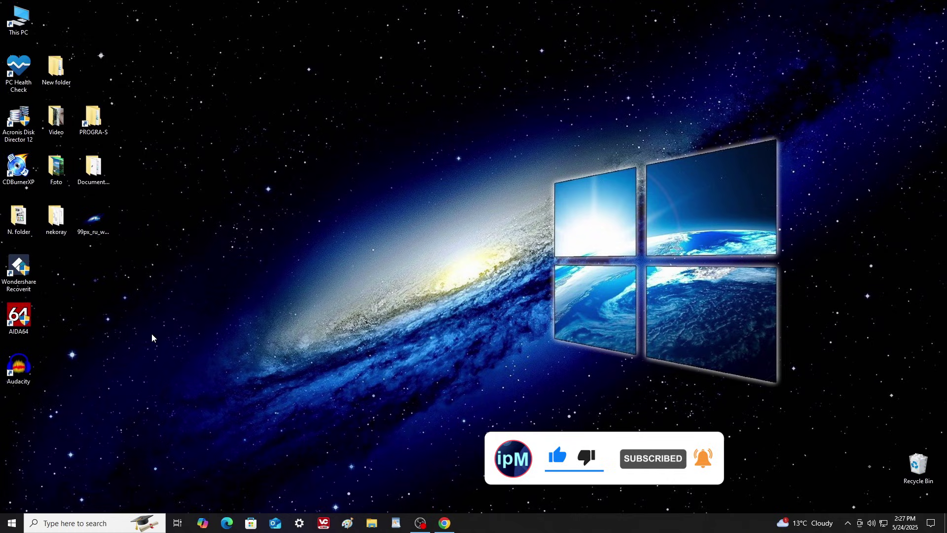
click(372, 524)
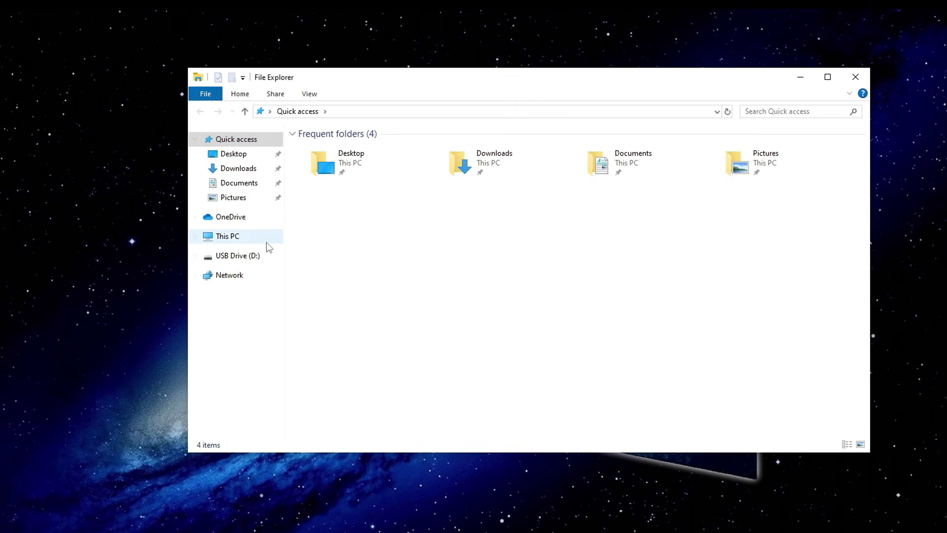
click(252, 240)
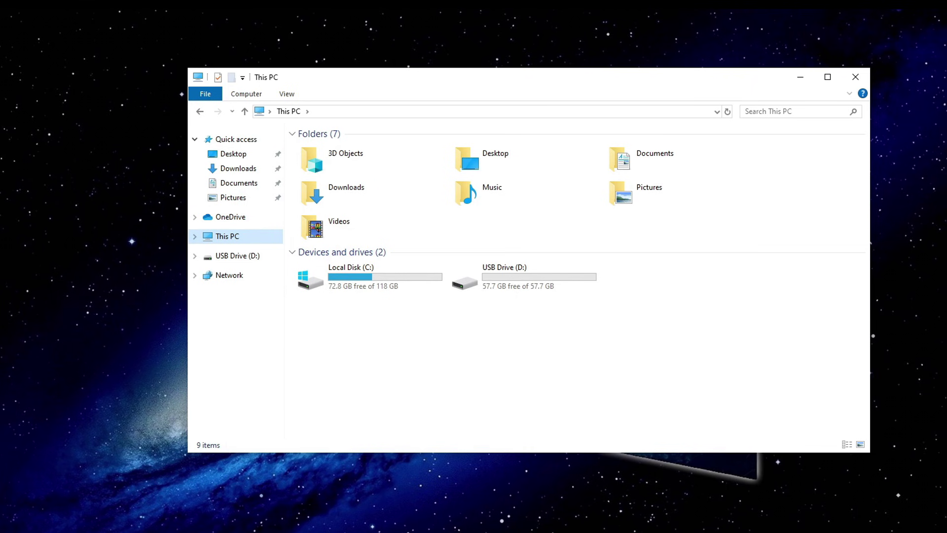
click(856, 77)
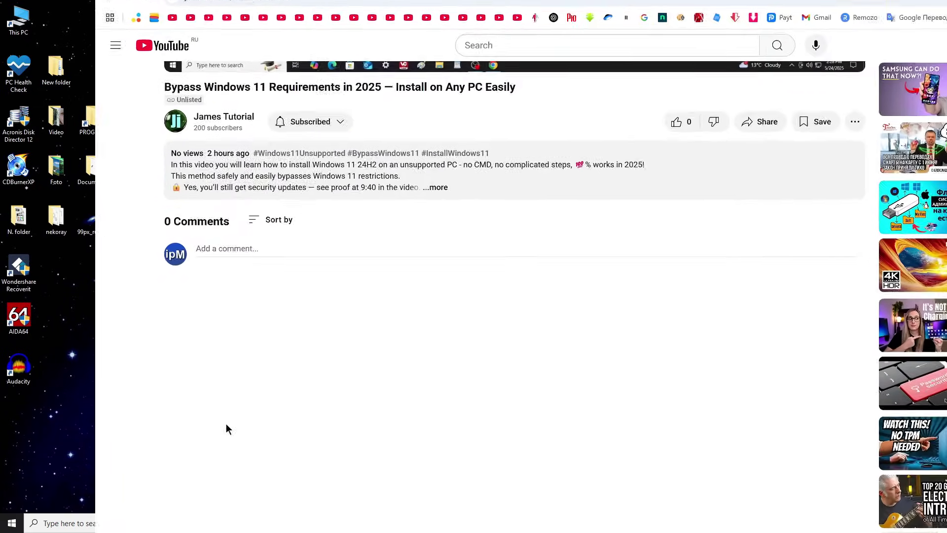
Step: Download mediacreationtool.exe from the Download Windows 11 page, then close Chrome
click(467, 182)
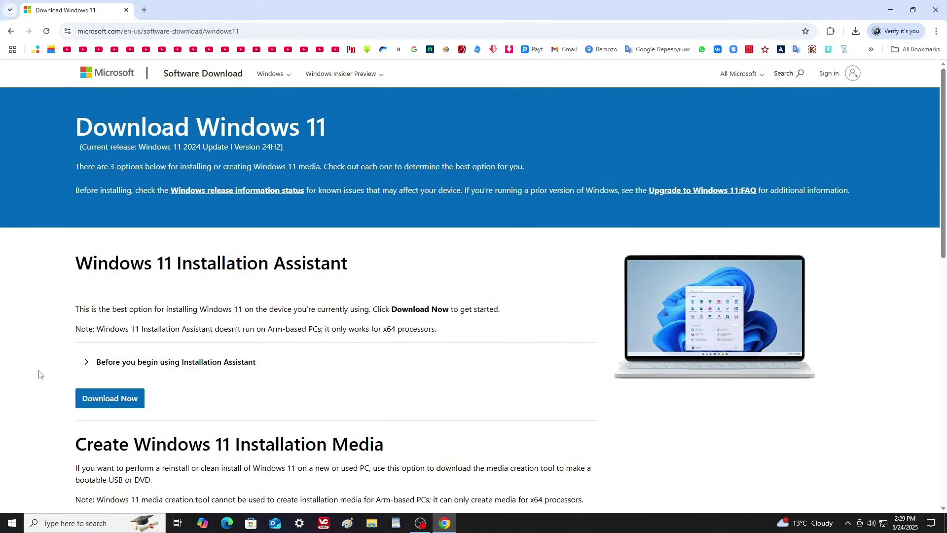
scroll(39, 375, down, 6)
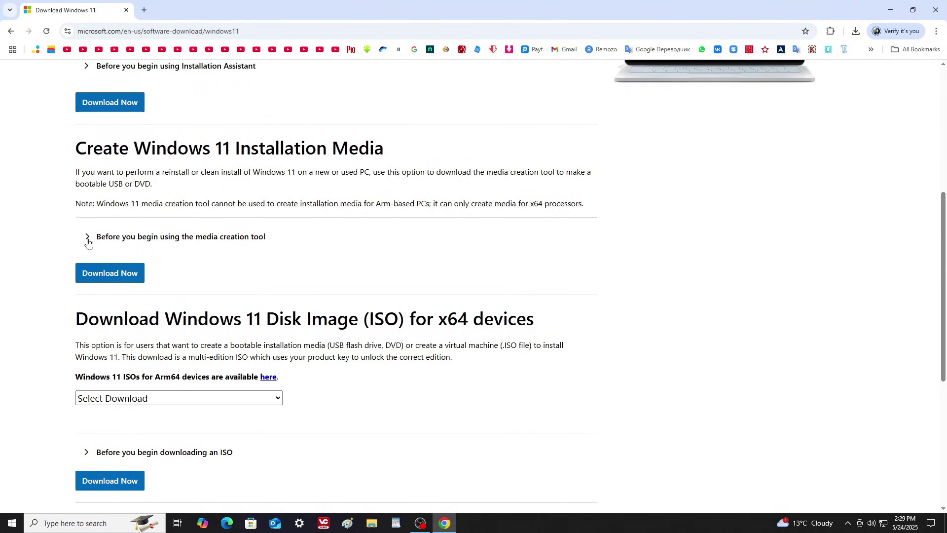
click(88, 240)
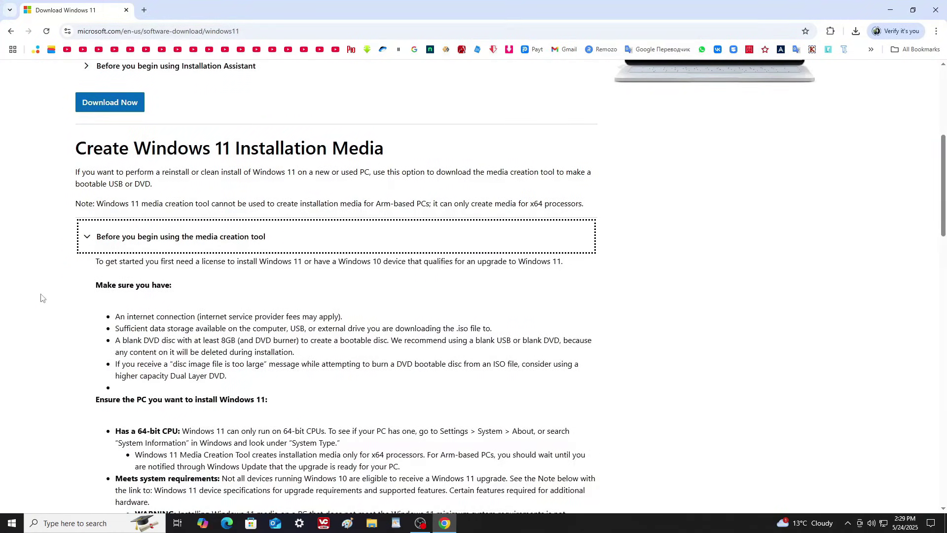
scroll(41, 297, down, 7)
scroll(44, 301, up, 6)
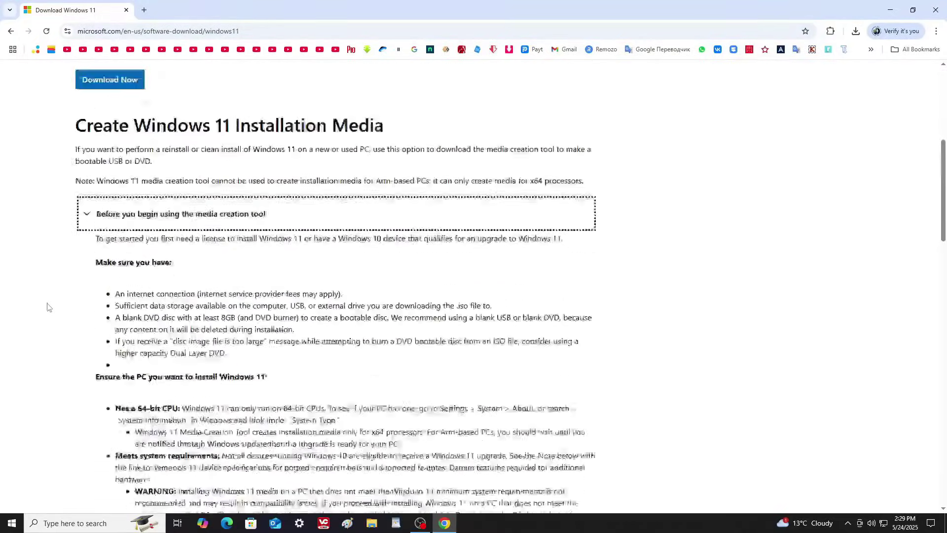
scroll(47, 307, up, 2)
click(89, 337)
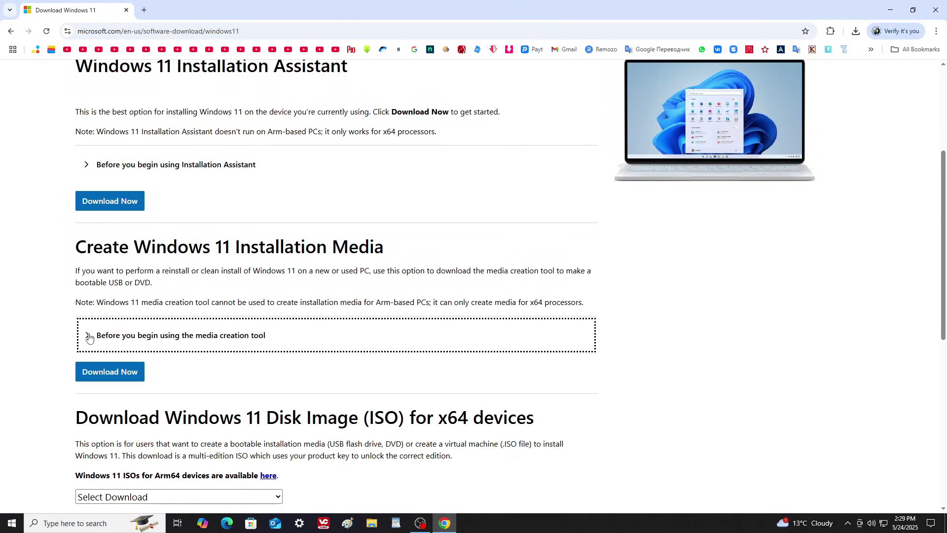
click(129, 374)
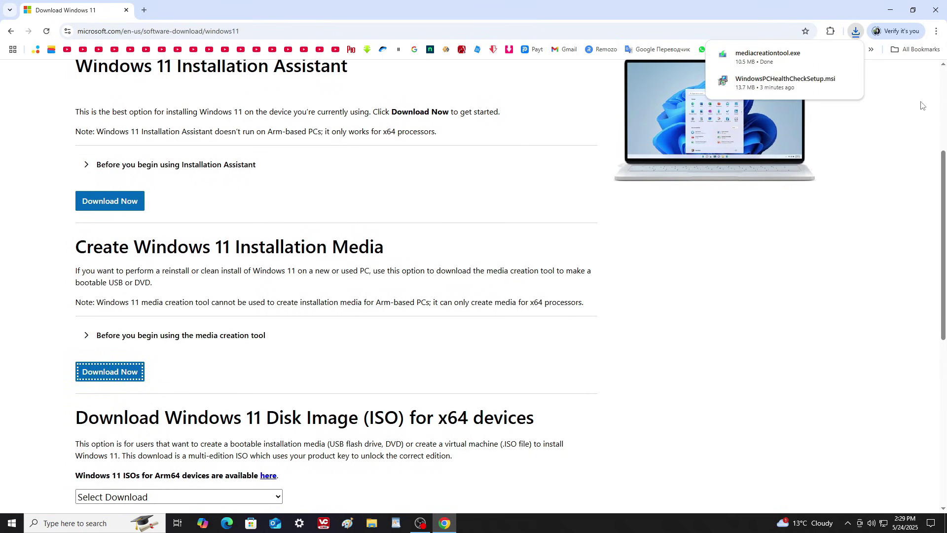
click(936, 10)
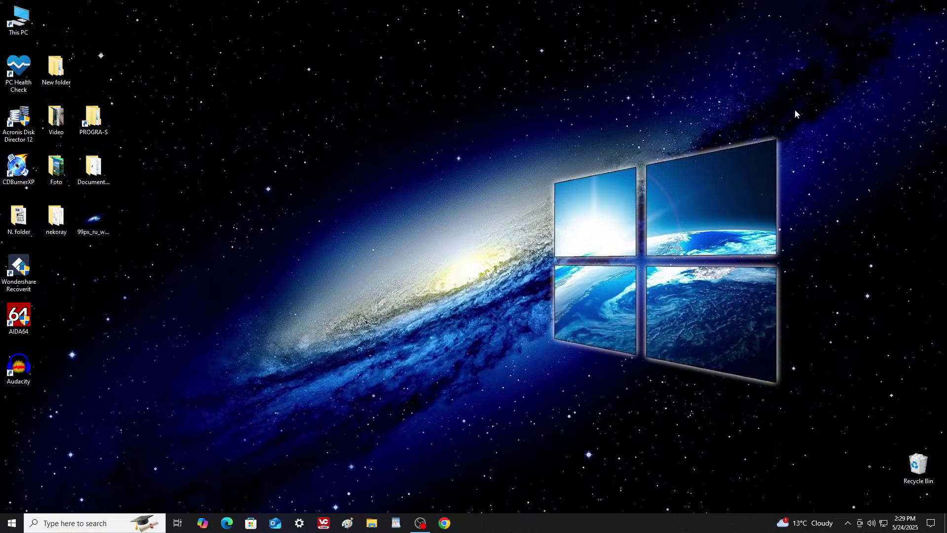
Step: Launch mediacreationtool from Downloads and accept the licence terms
click(370, 522)
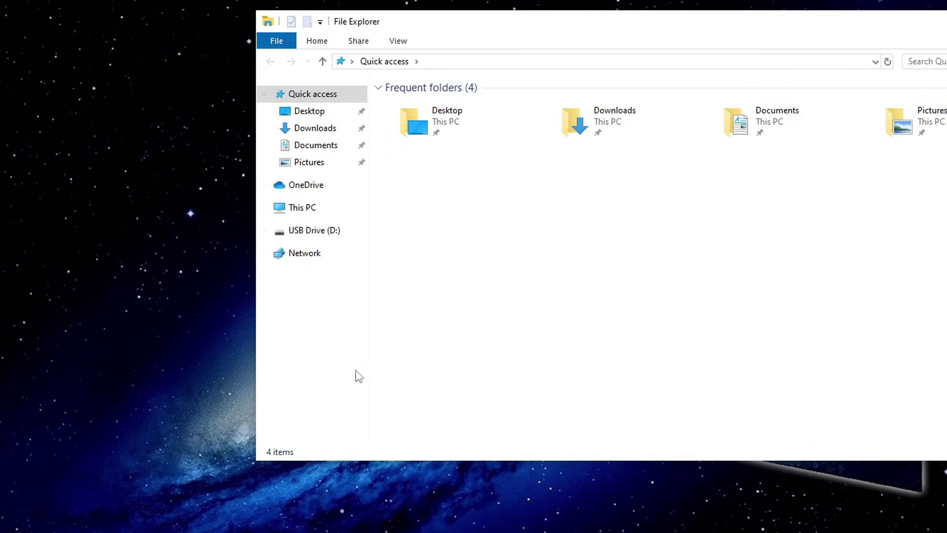
click(320, 129)
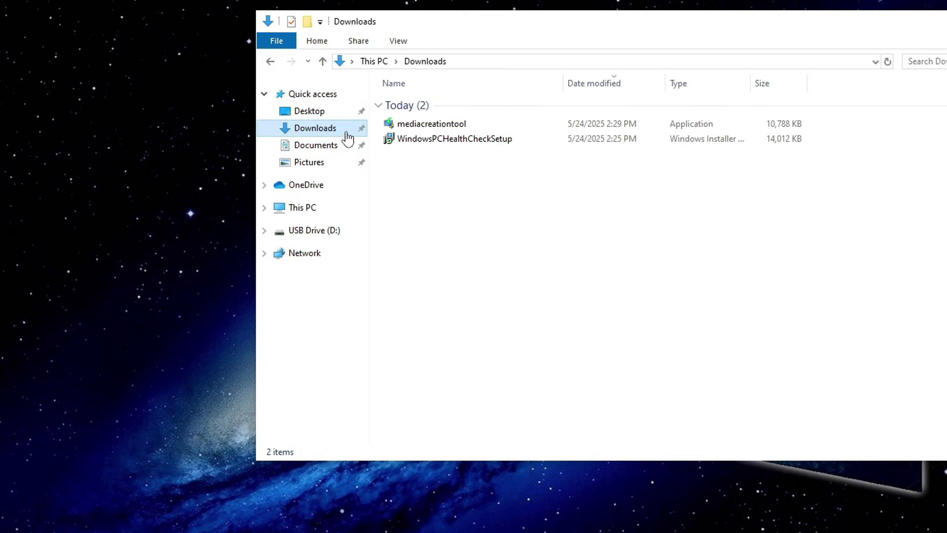
double_click(420, 129)
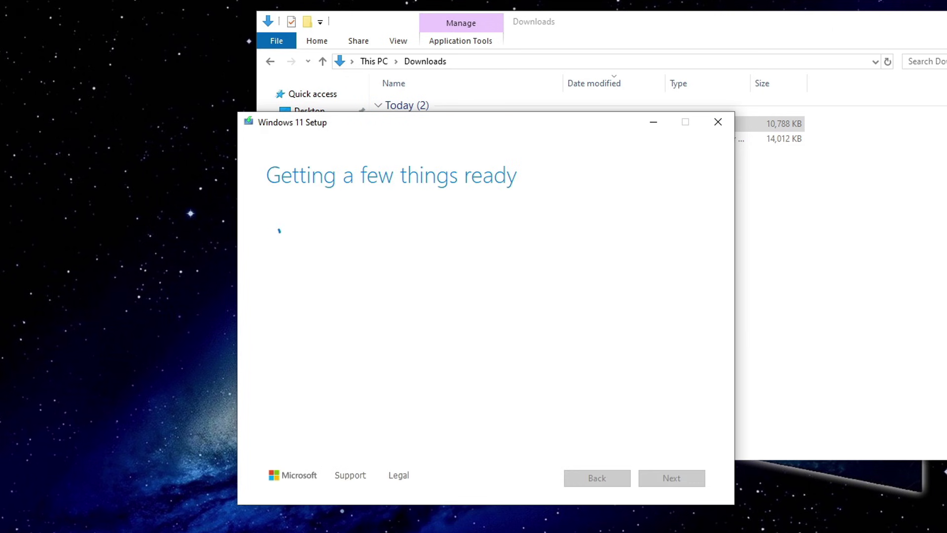
click(935, 10)
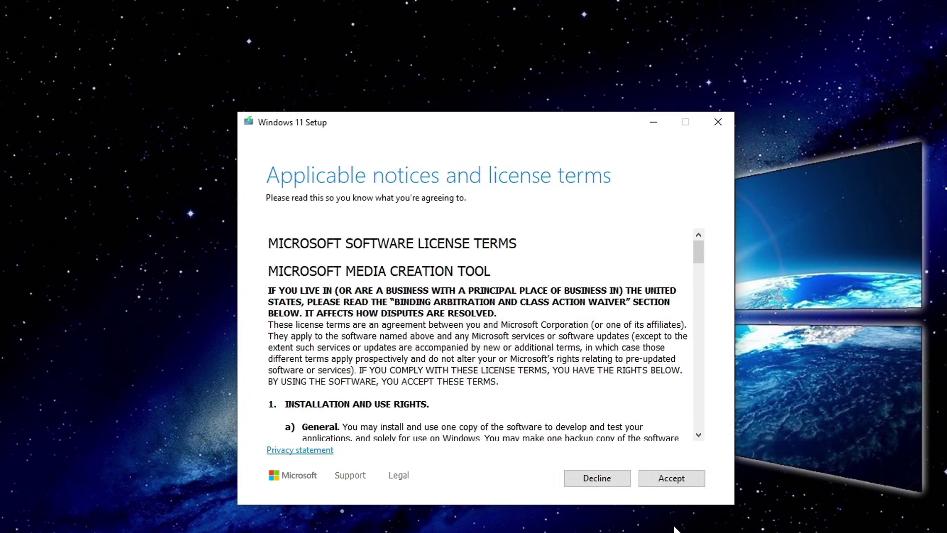
click(682, 486)
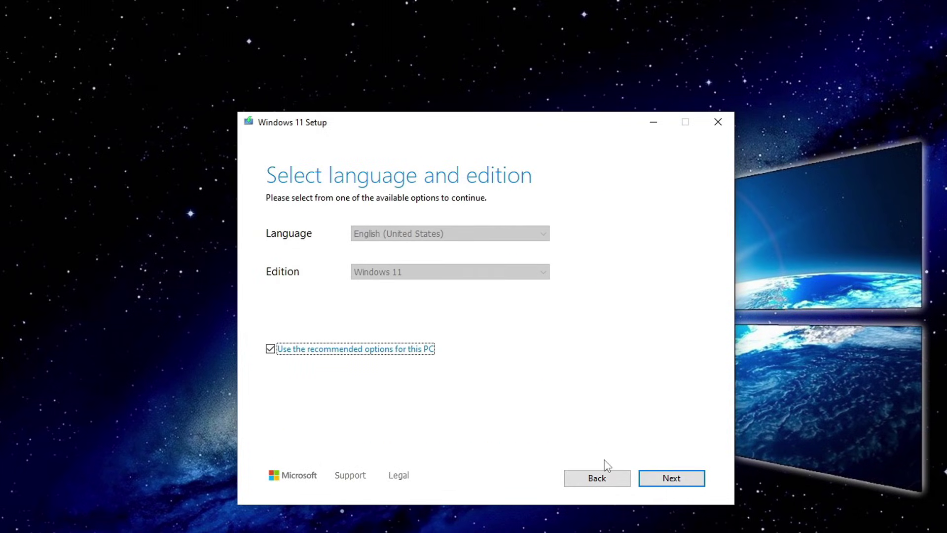
Step: Keep English (United States) Windows 11 and choose ISO file as the media
click(276, 353)
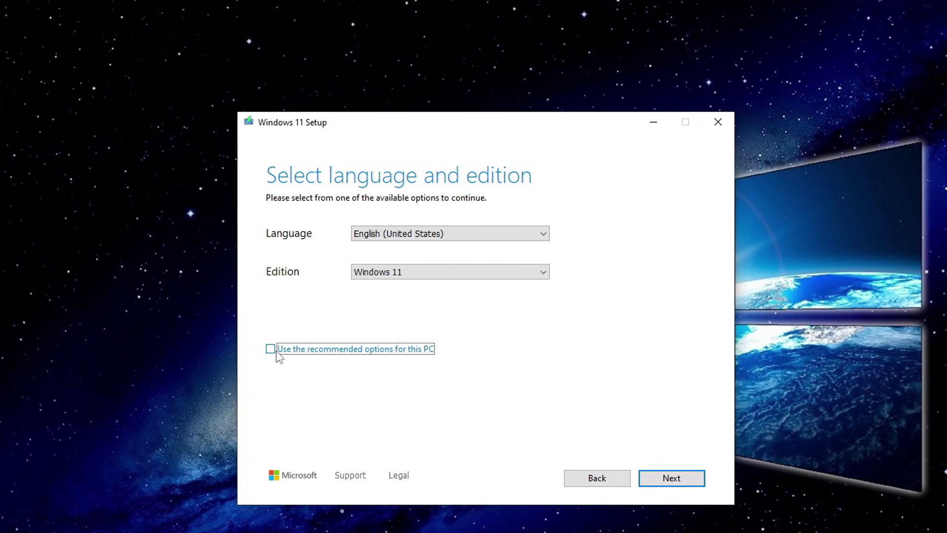
click(534, 240)
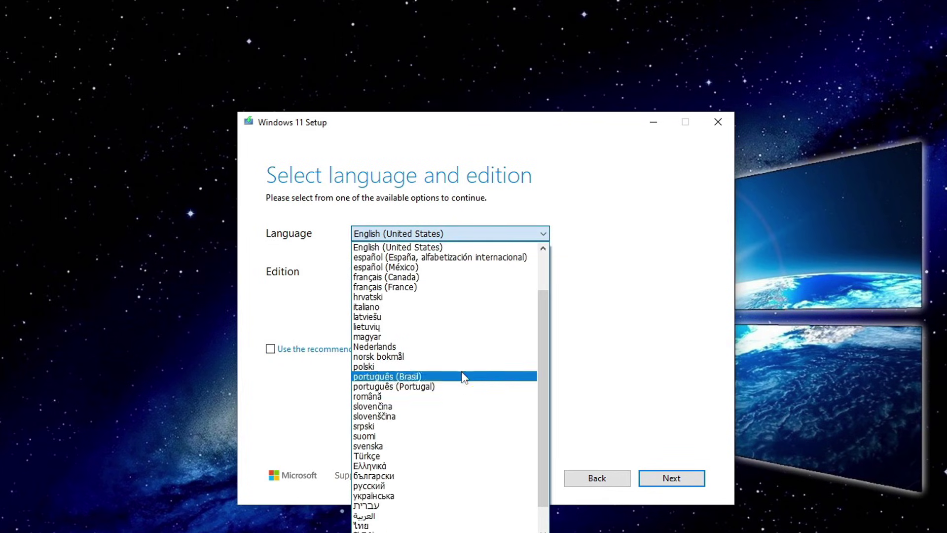
click(584, 243)
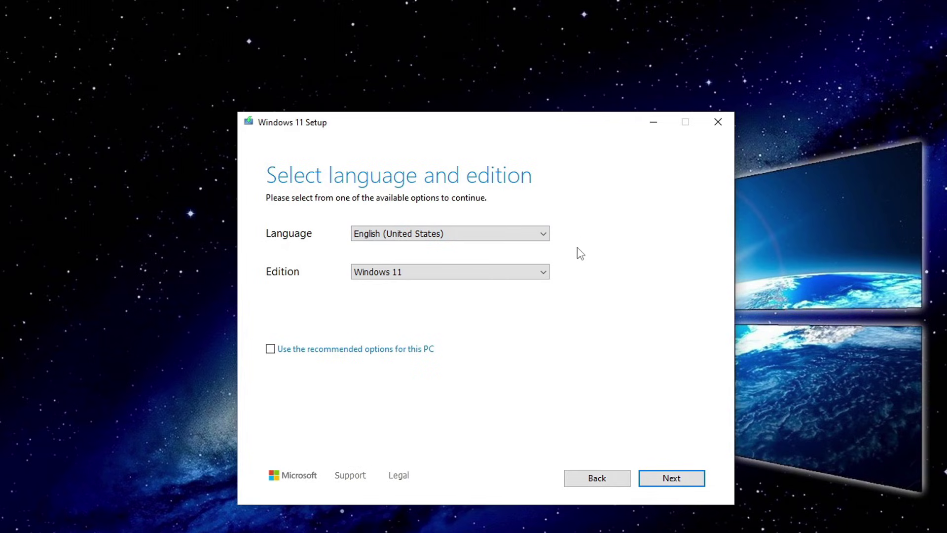
click(650, 480)
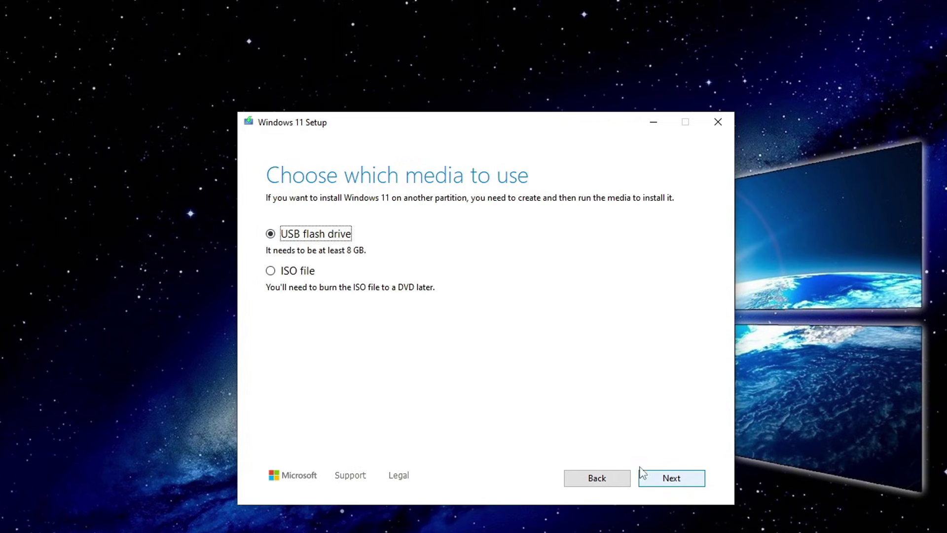
click(271, 271)
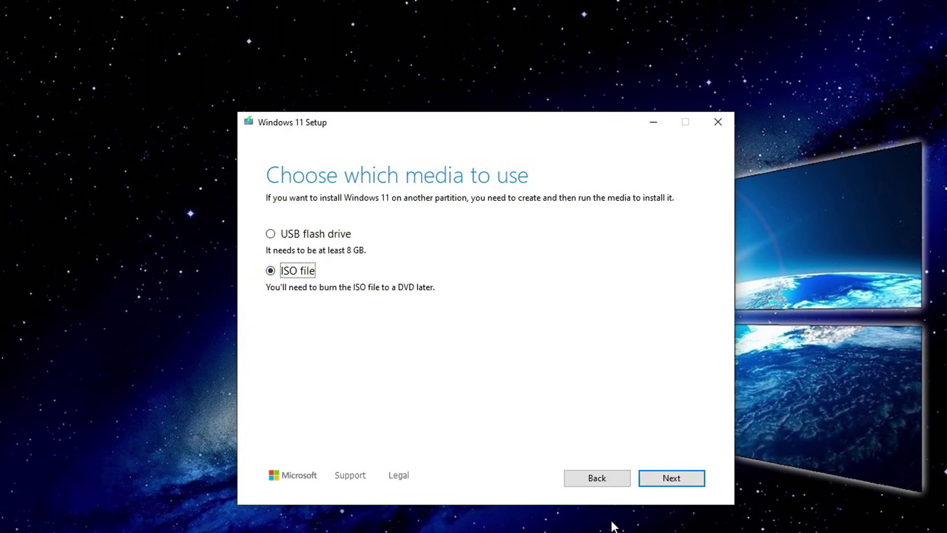
click(654, 487)
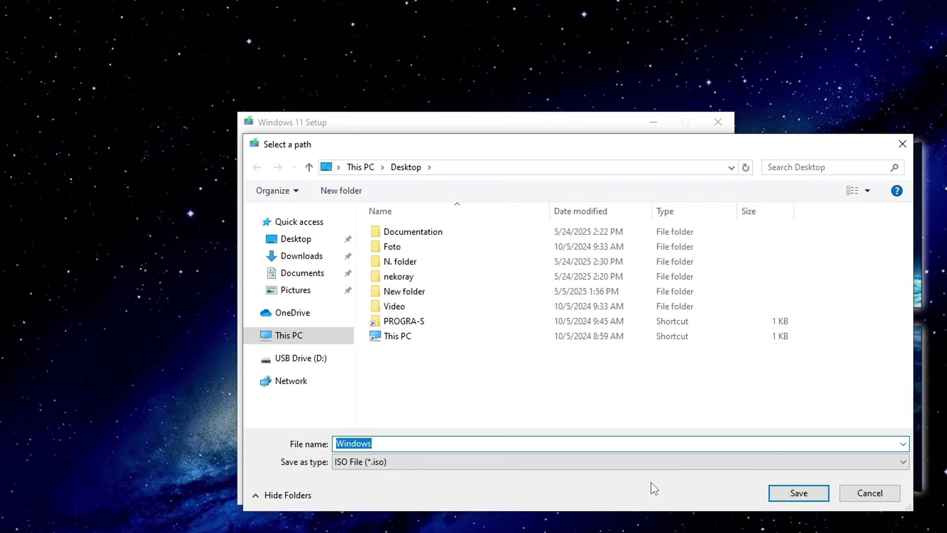
Step: Save the ISO as Windows on the Desktop and finish once it completes
click(298, 240)
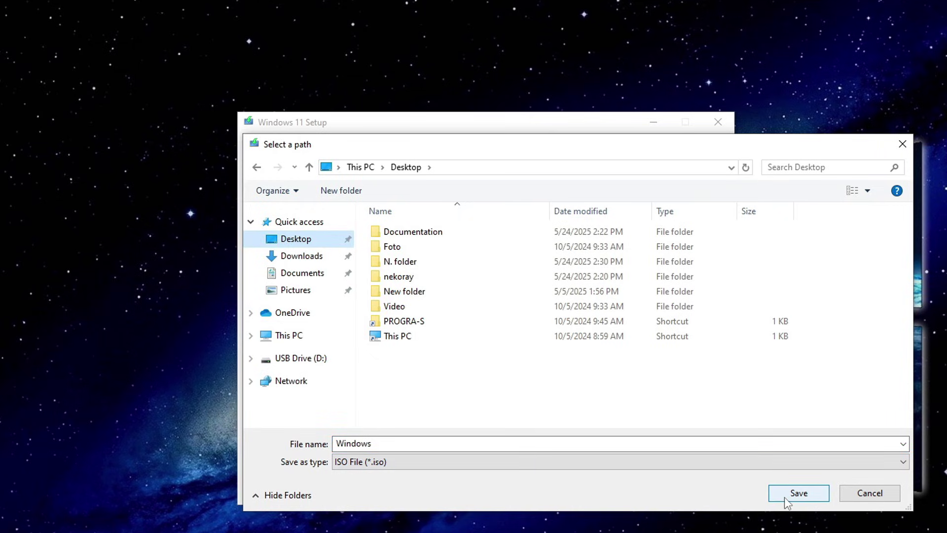
click(798, 493)
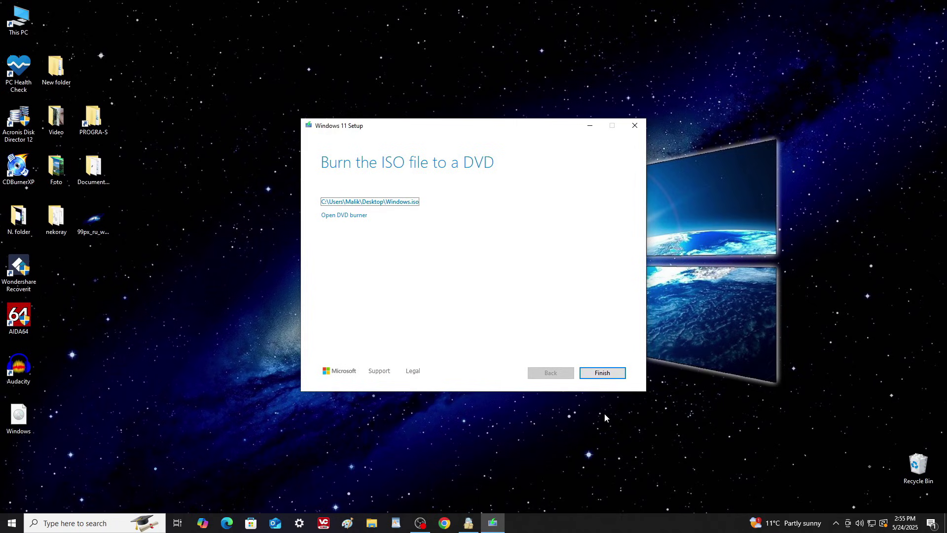
click(593, 378)
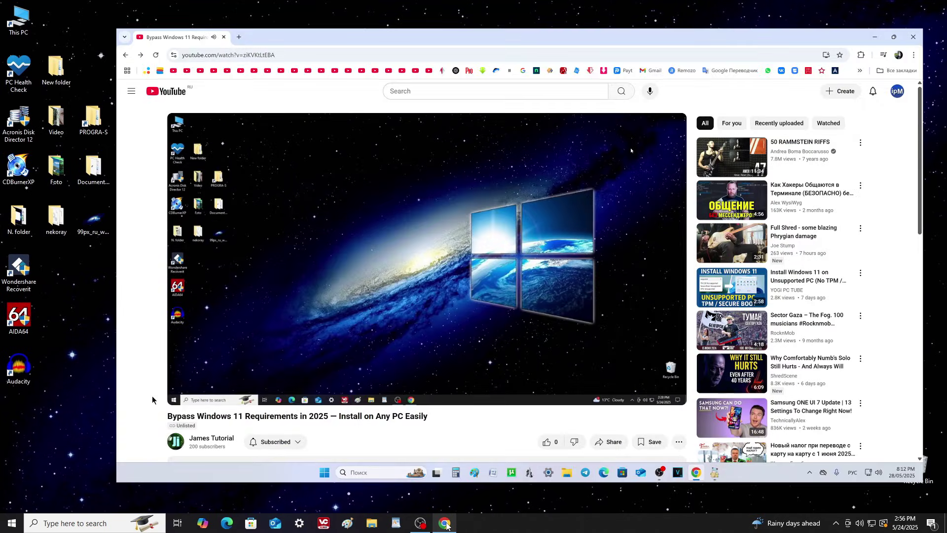
Step: Download rufus-4.7.exe from the Rufus website linked in the video description, then close Chrome
scroll(152, 400, down, 5)
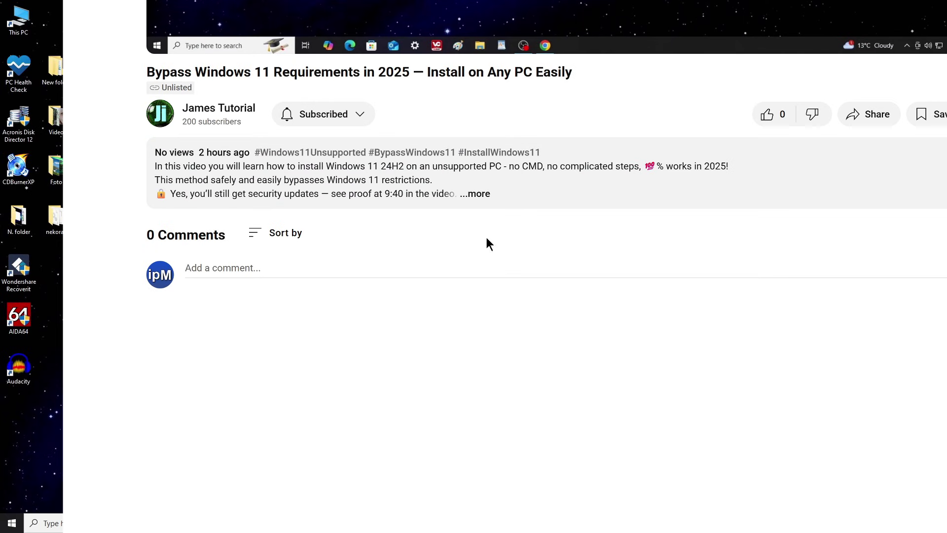
click(476, 194)
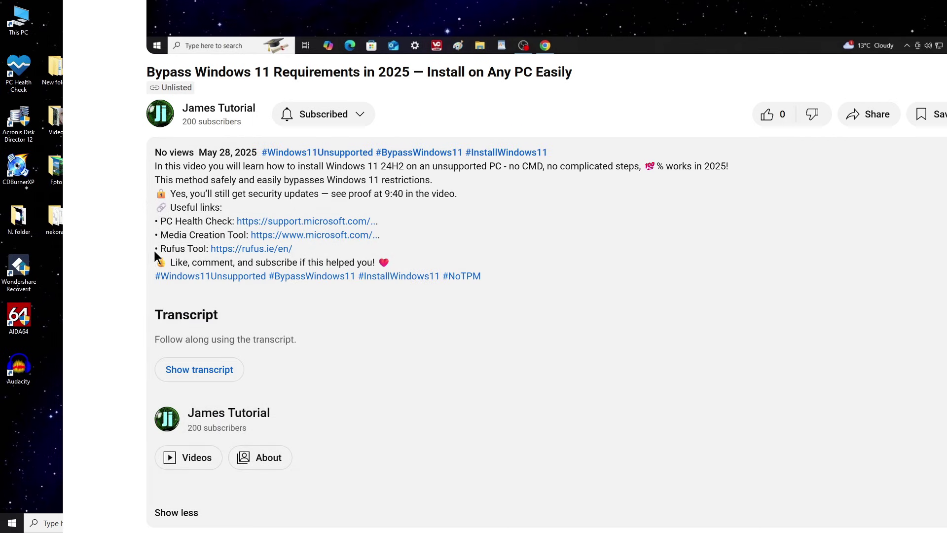
click(241, 250)
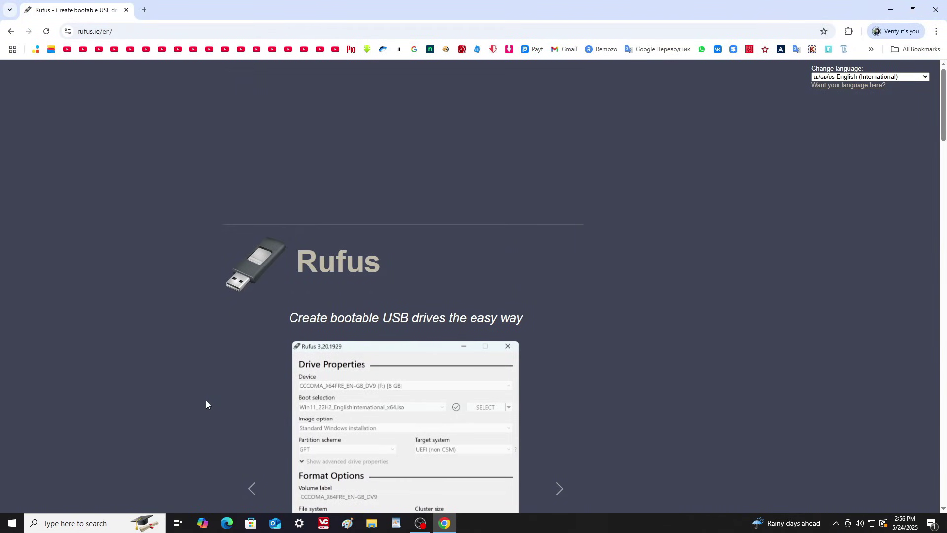
scroll(206, 400, down, 9)
scroll(206, 400, down, 3)
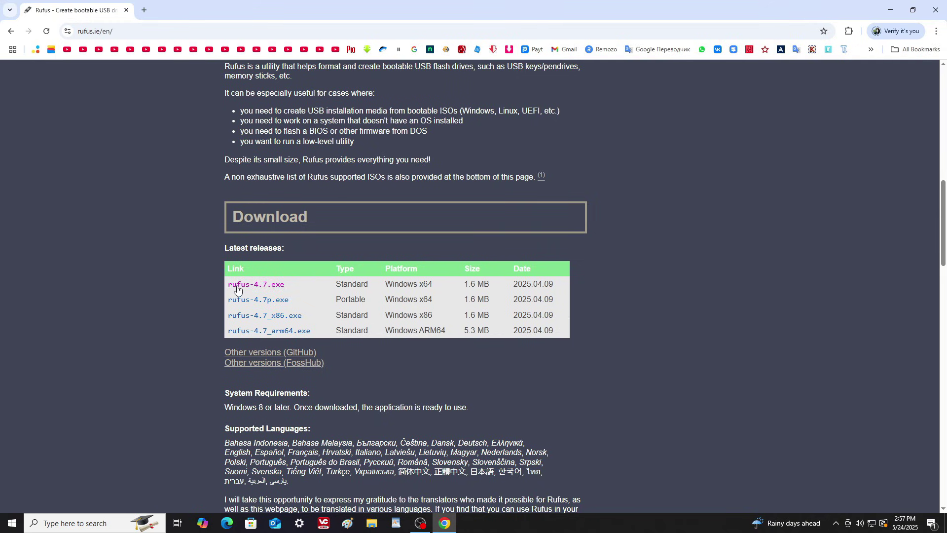
click(266, 289)
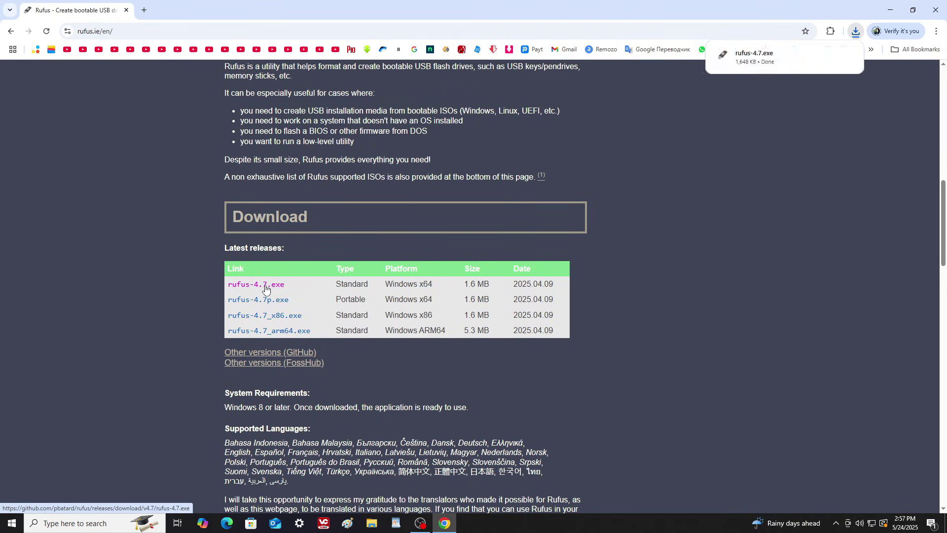
click(933, 18)
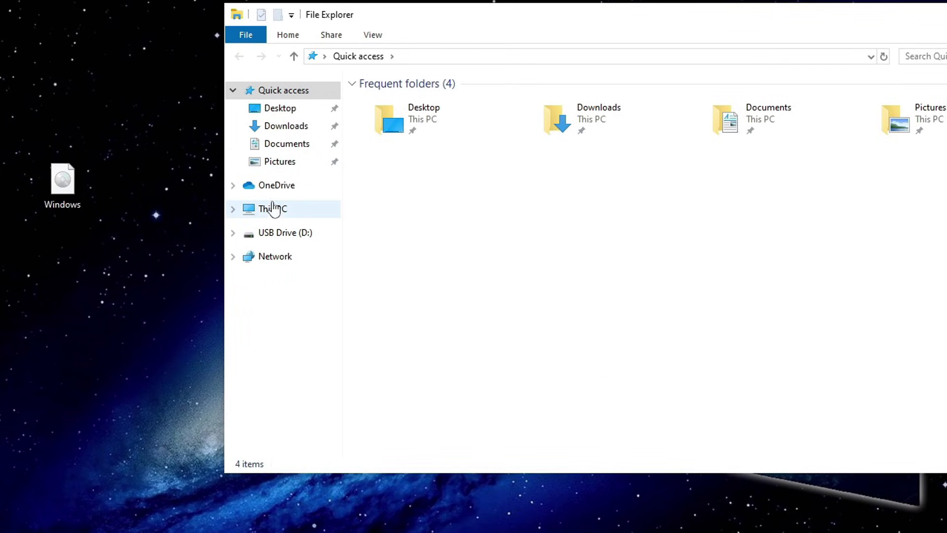
Step: Launch rufus-4.7 from Downloads with USB (D:) [64 GB] as the device
click(289, 129)
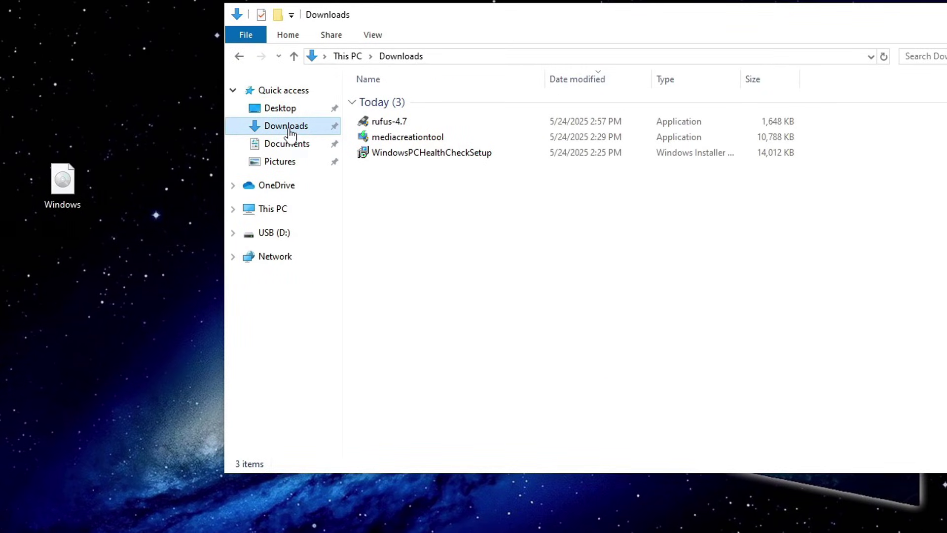
double_click(386, 124)
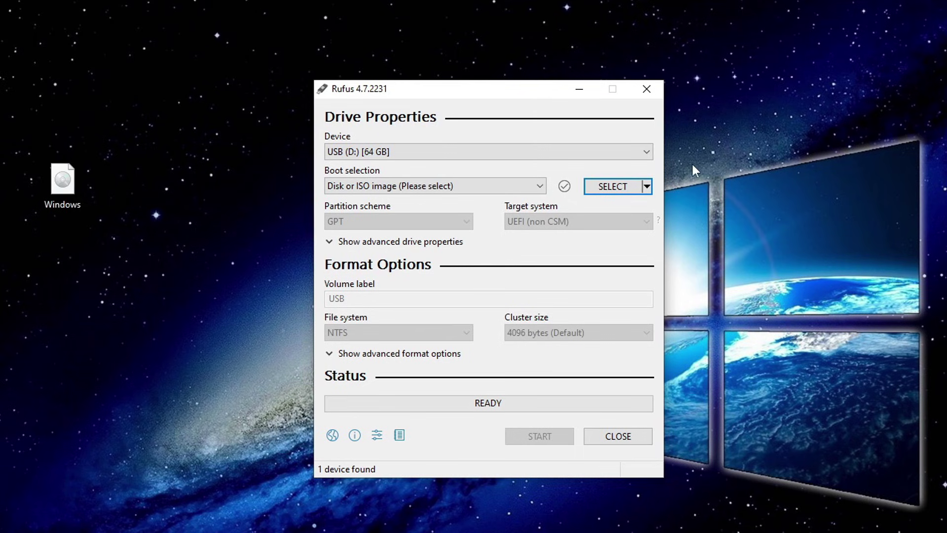
click(647, 152)
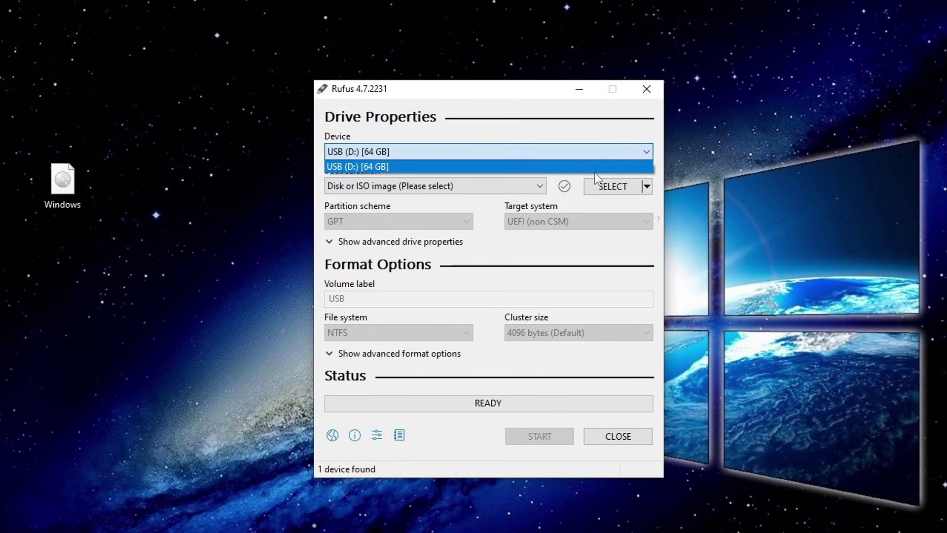
click(647, 128)
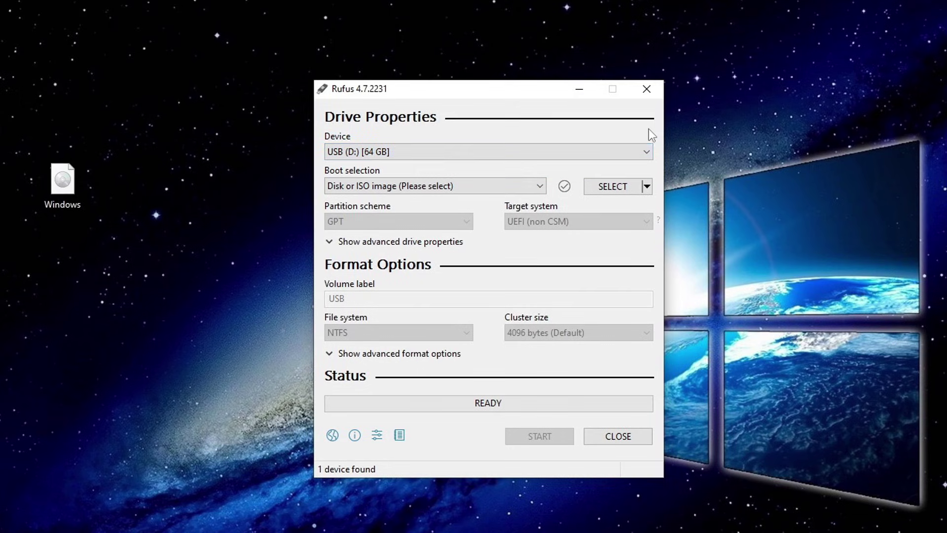
Step: Load Windows.iso from the Desktop as the boot image
click(612, 191)
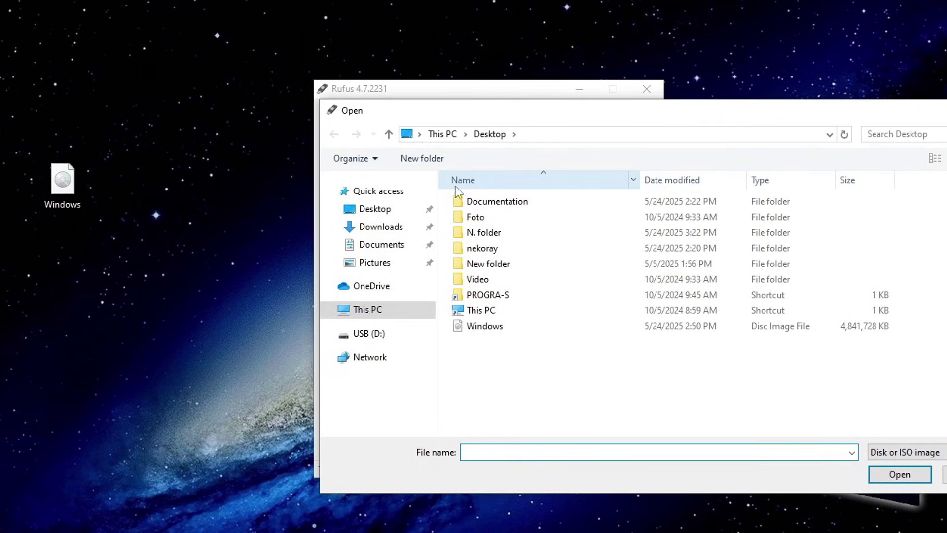
click(390, 213)
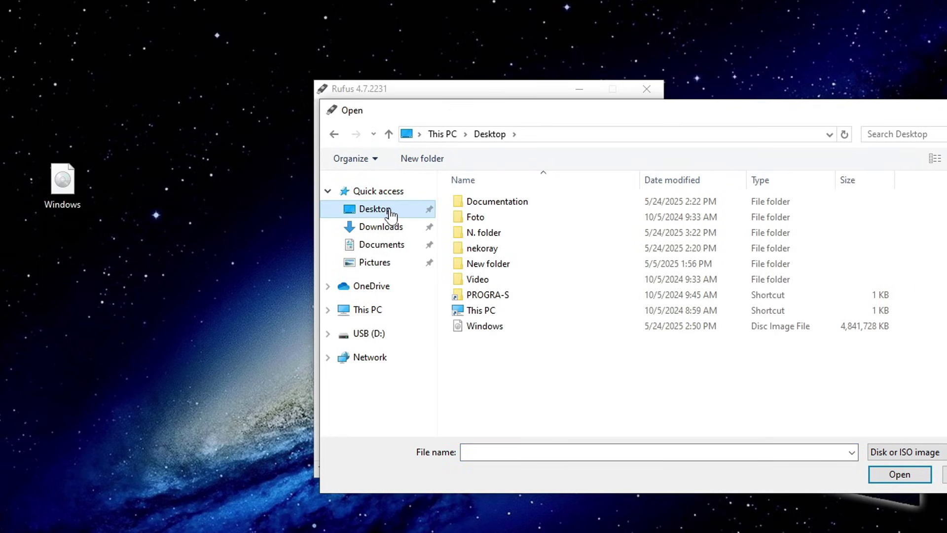
click(504, 332)
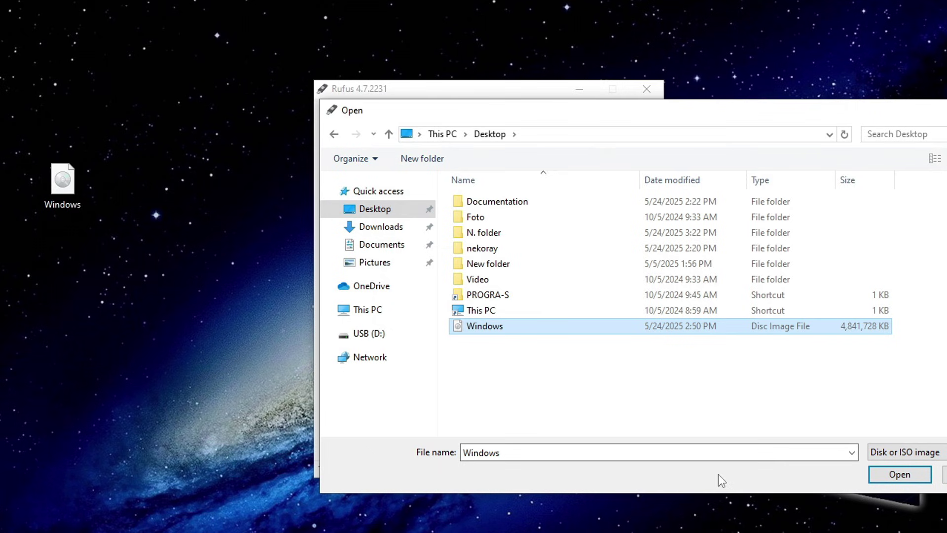
click(883, 476)
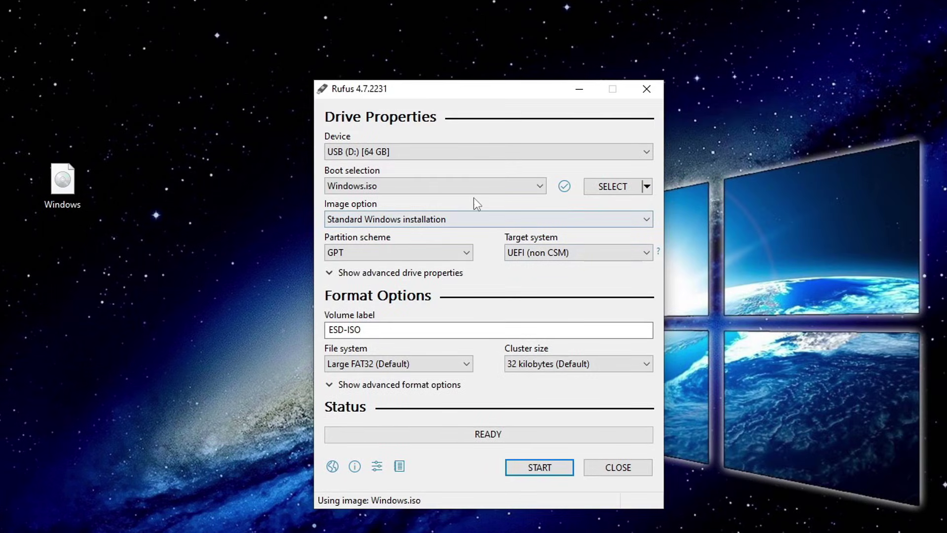
click(576, 220)
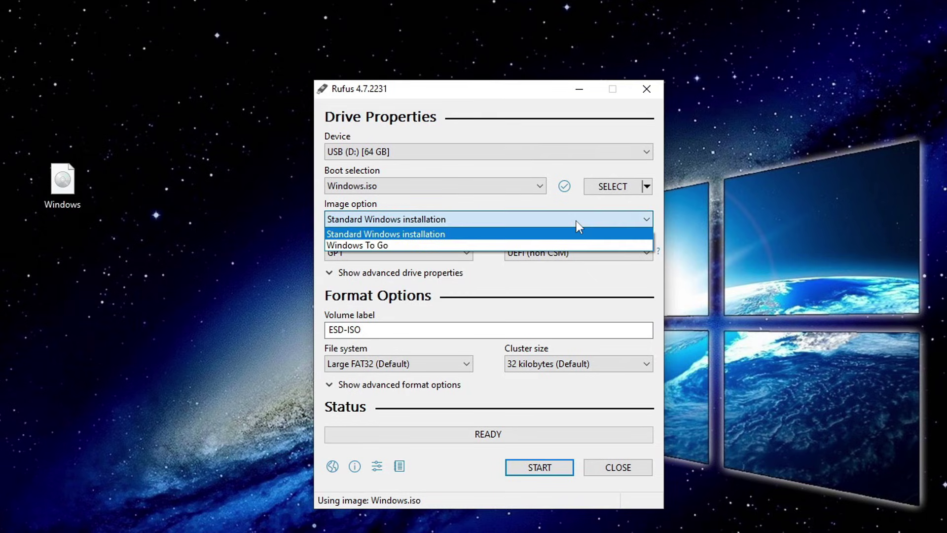
click(567, 278)
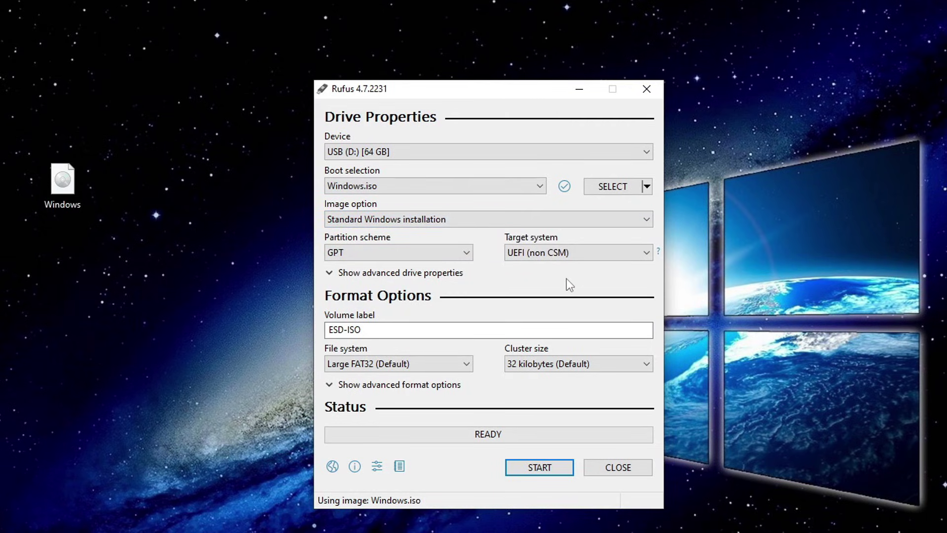
click(469, 253)
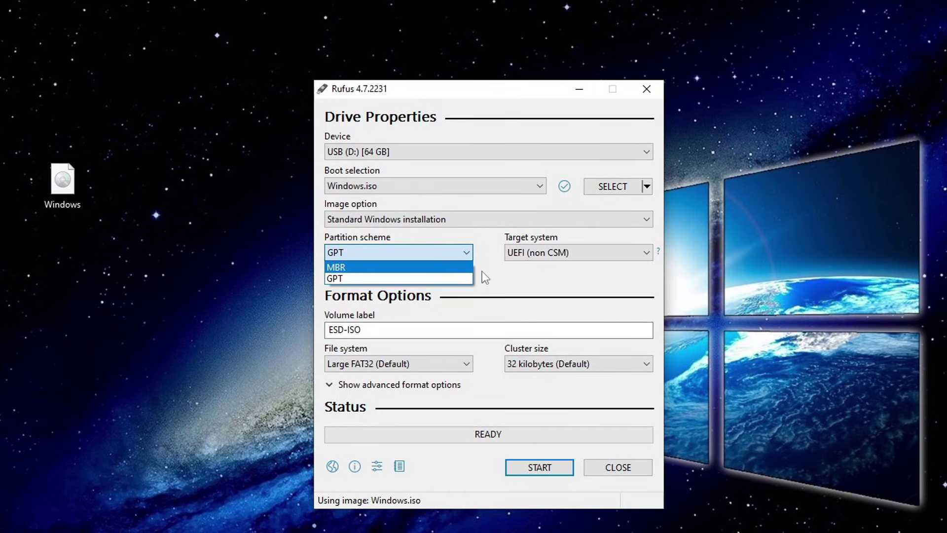
click(496, 276)
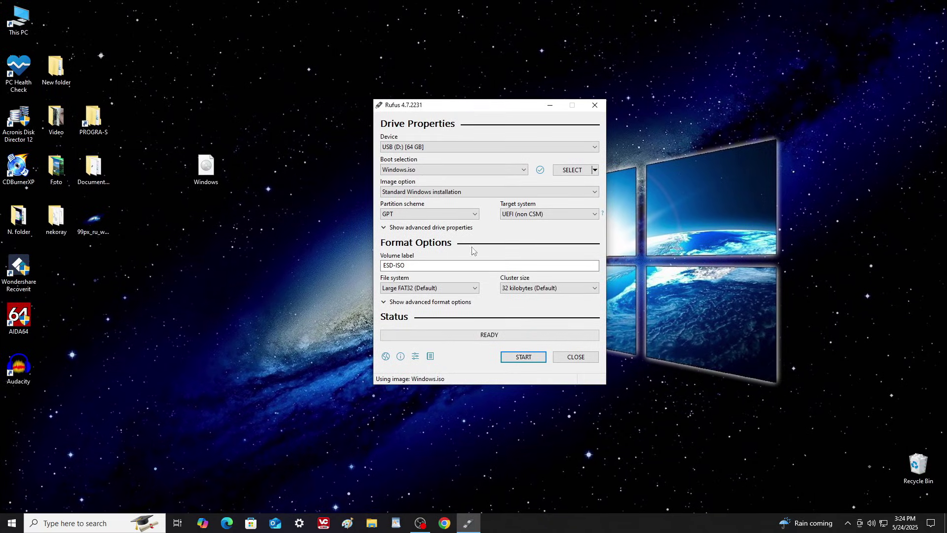
Step: Open Disk Management and confirm in Disk 0's Volumes tab that its partition style is MBR
right_click(11, 523)
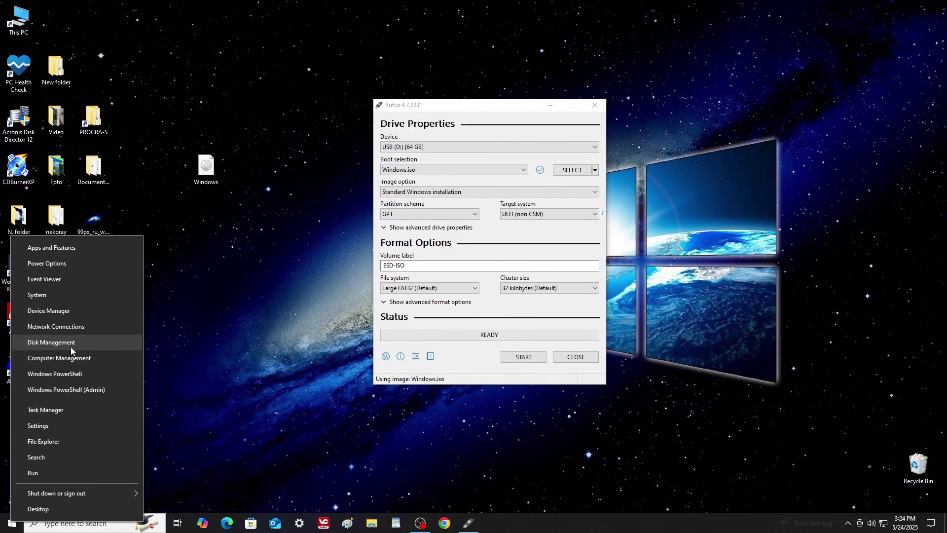
click(99, 345)
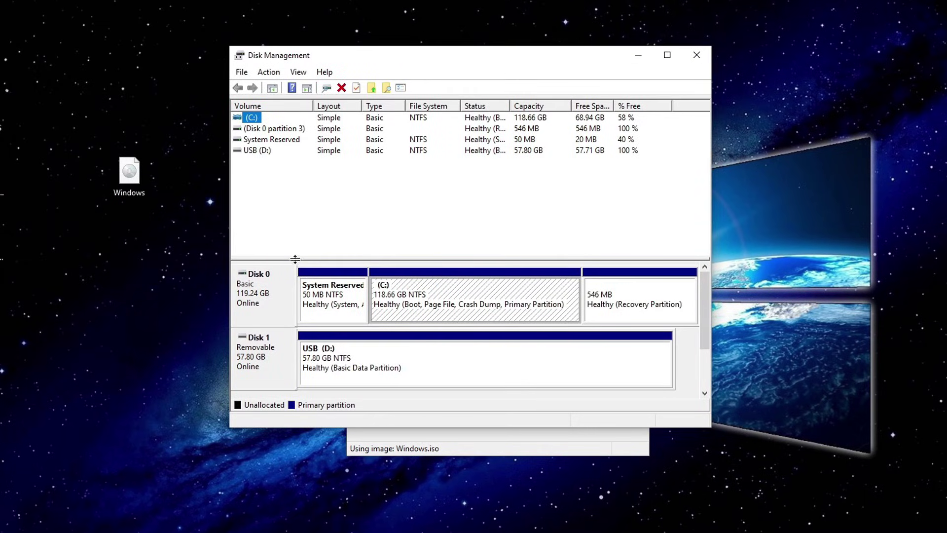
right_click(286, 306)
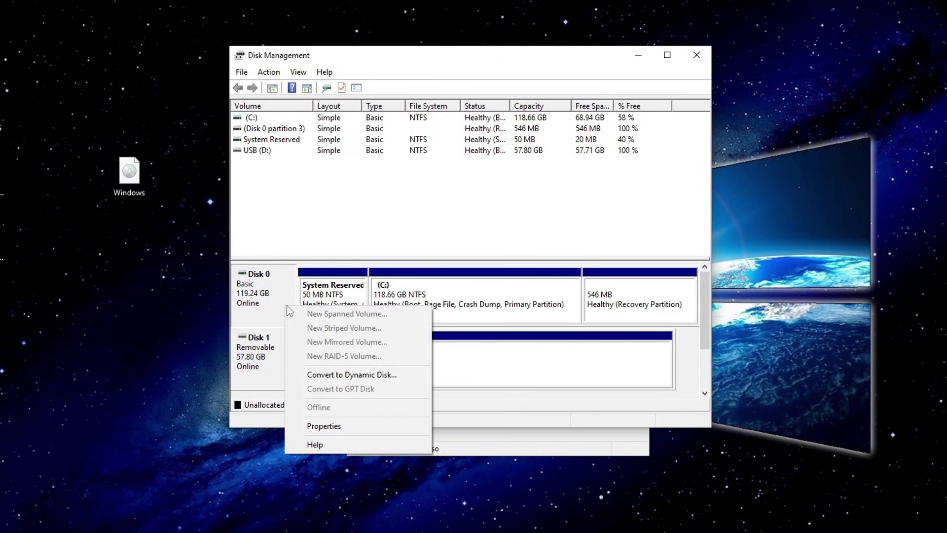
click(365, 427)
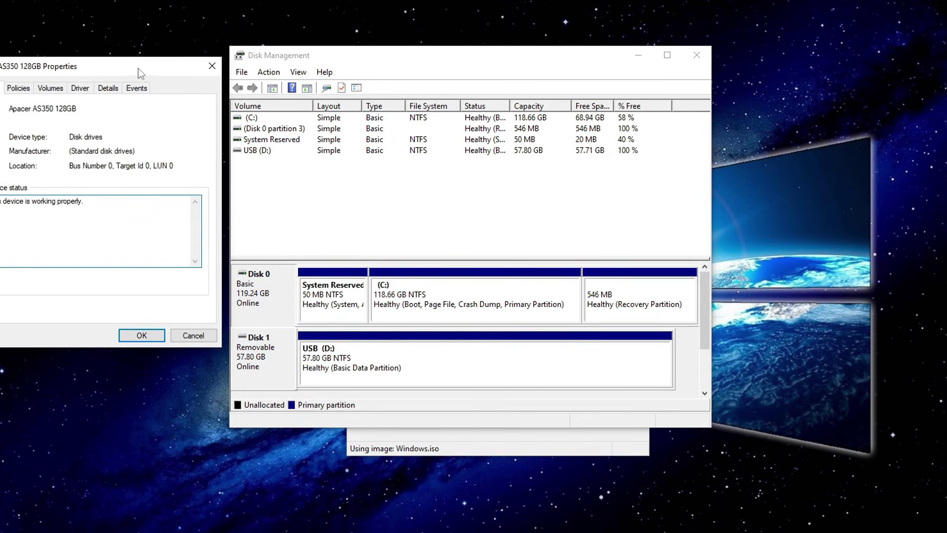
drag(138, 69, 487, 69)
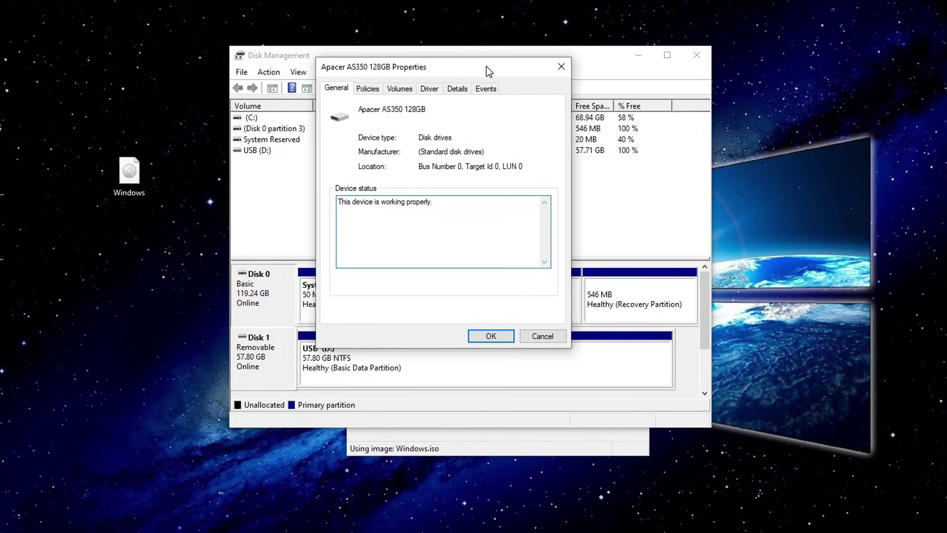
click(404, 89)
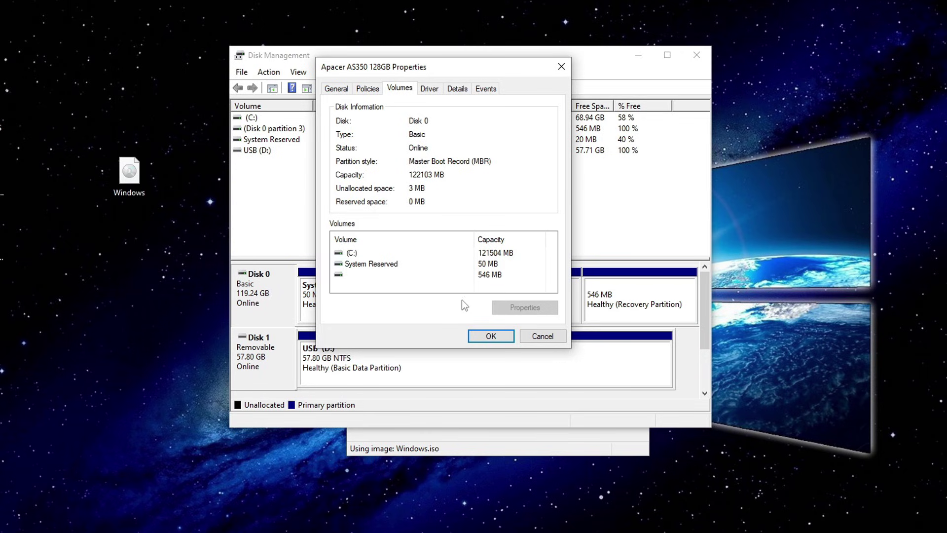
click(492, 336)
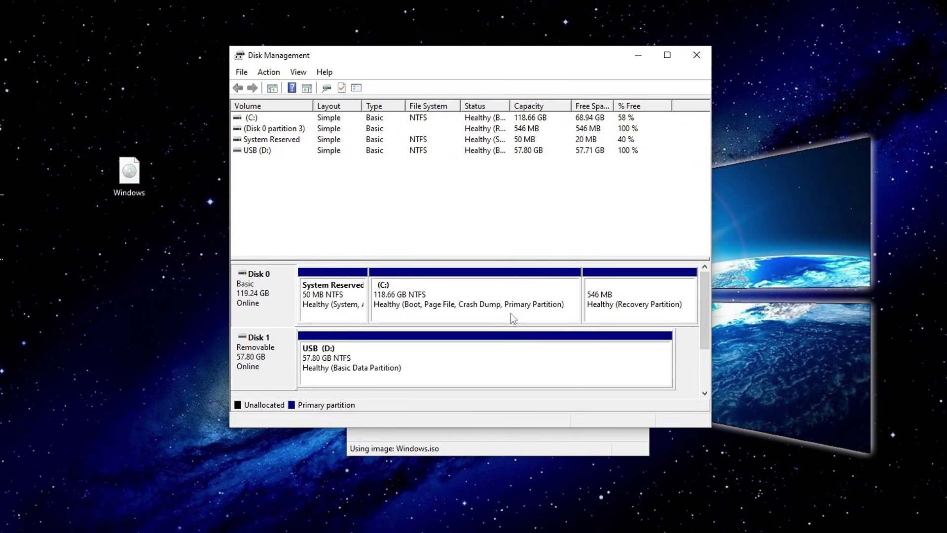
Step: Set the Rufus partition scheme to MBR
click(696, 55)
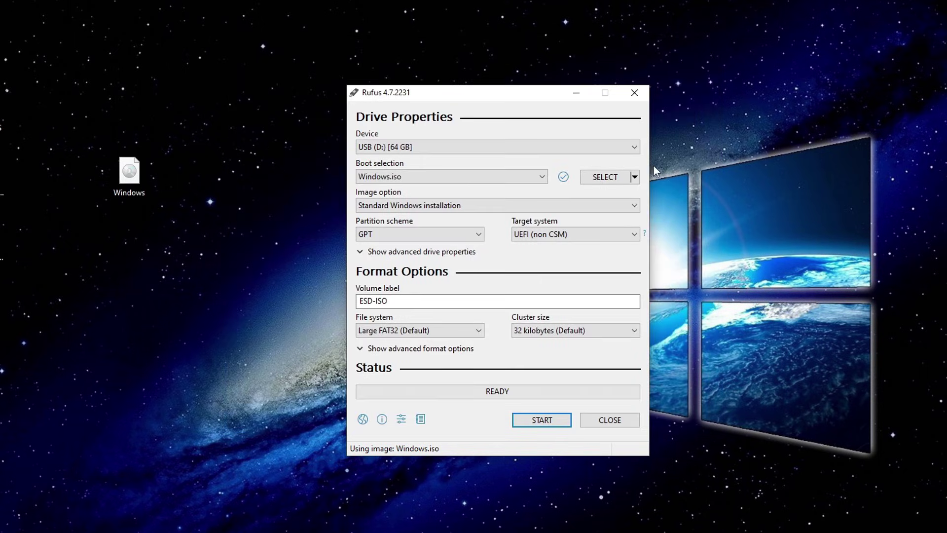
click(479, 234)
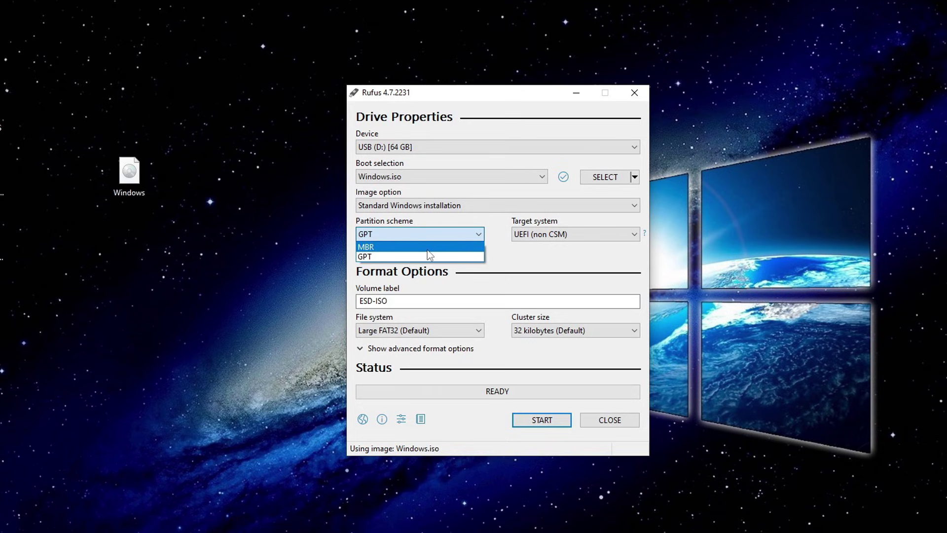
click(412, 248)
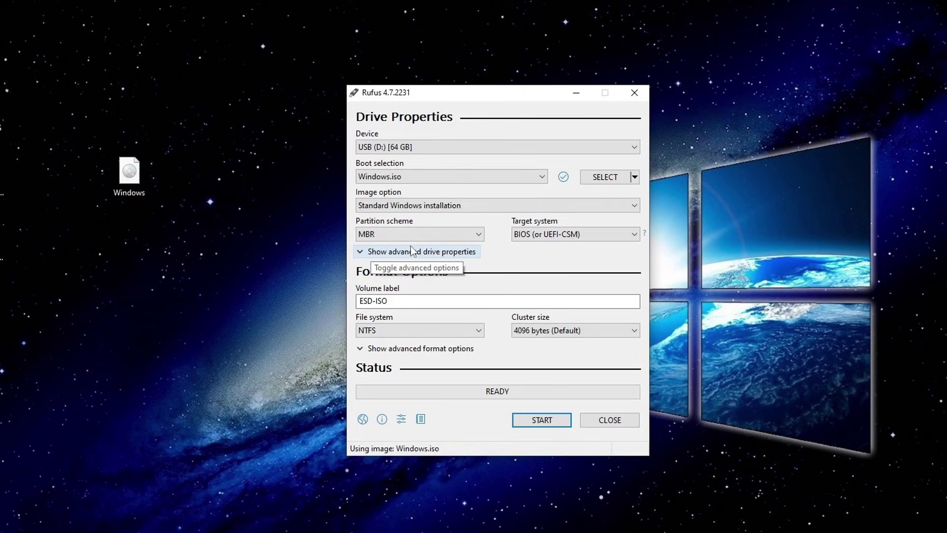
Step: Write the USB with TPM, Secure Boot, RAM and online-account requirements removed, accepting the data wipe
click(520, 424)
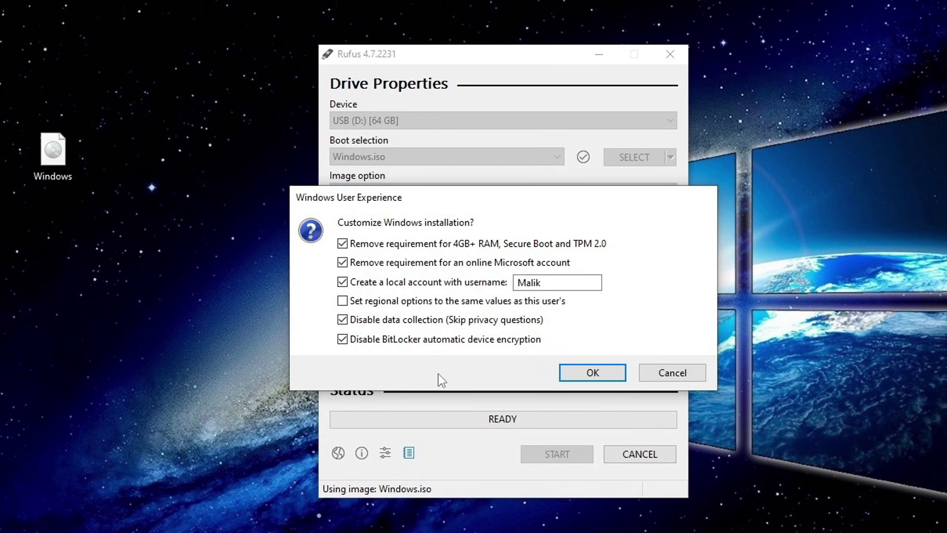
click(568, 376)
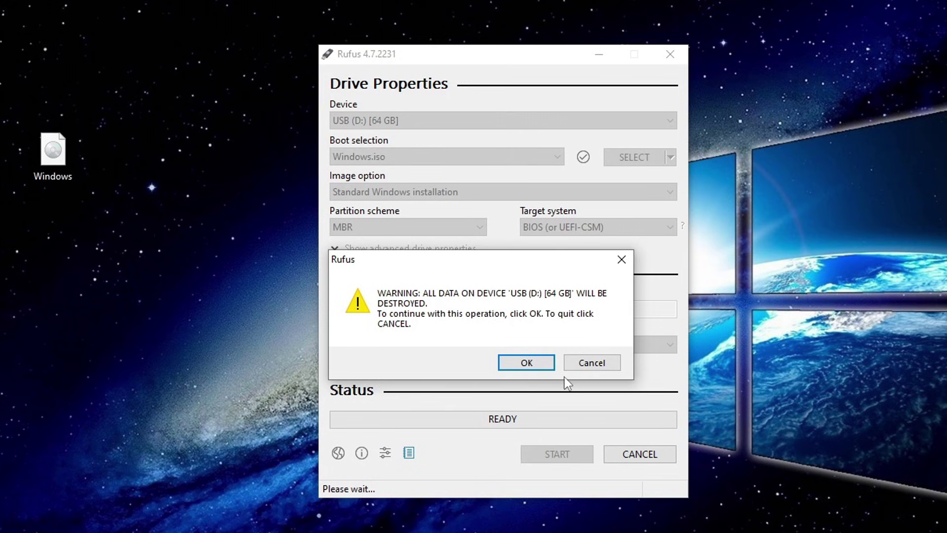
click(538, 364)
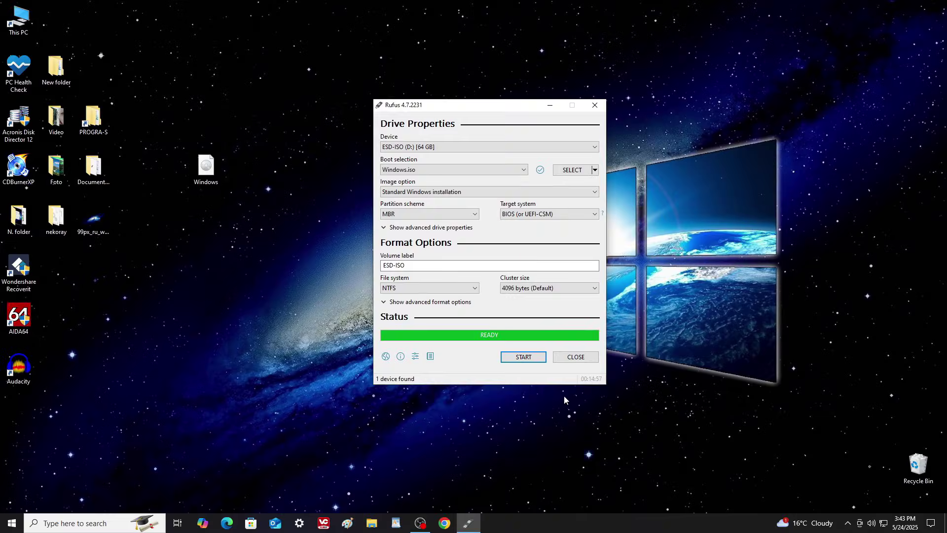
Step: Close Rufus and verify ESD-ISO (D:) holds boot, efi, sources, support and setup files
click(566, 363)
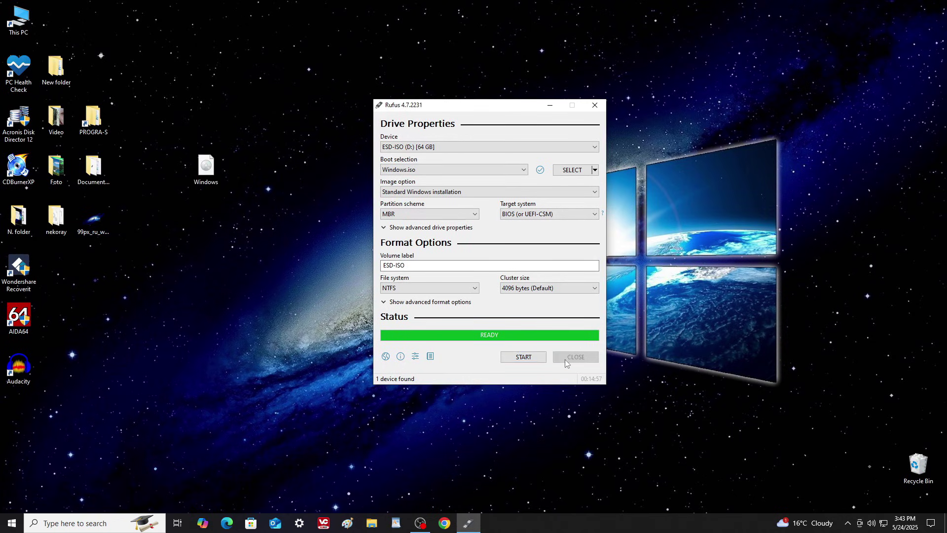
click(372, 523)
click(237, 228)
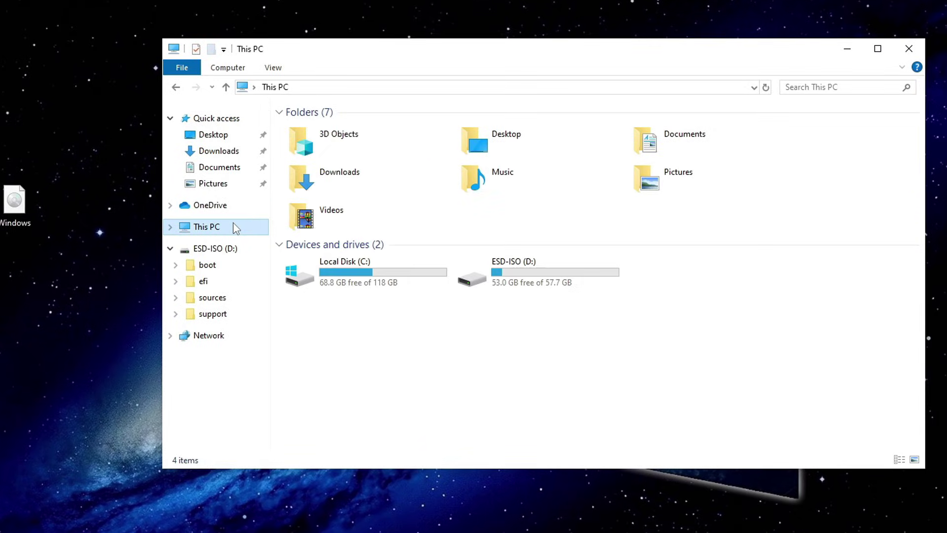
double_click(528, 279)
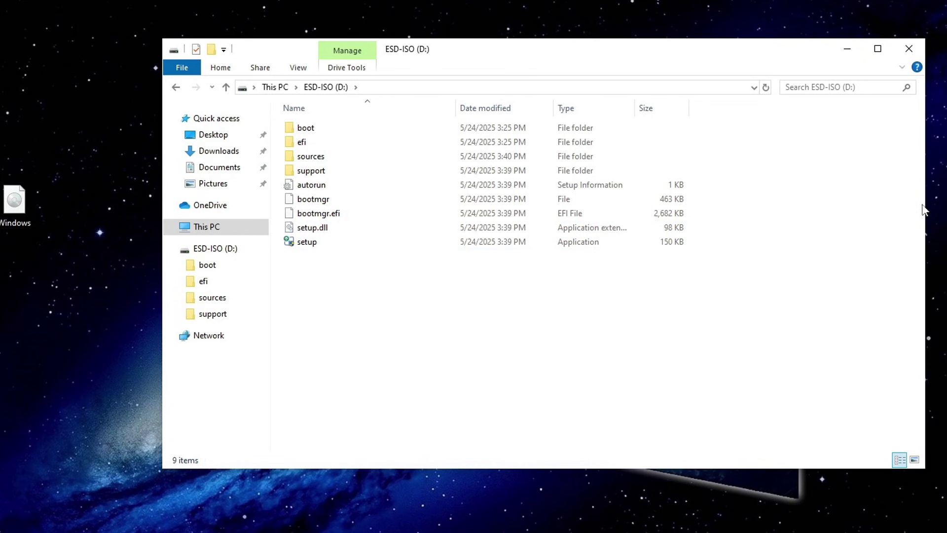
click(910, 50)
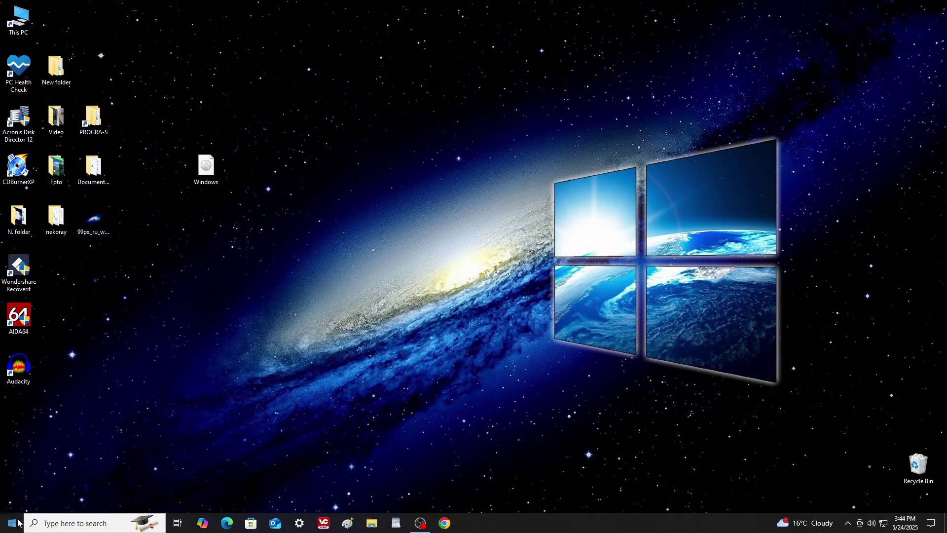
Step: Restart the PC and boot from the KingstonDataTraveler 3.0PMAP drive via the boot menu
right_click(11, 523)
mouse_move(48, 496)
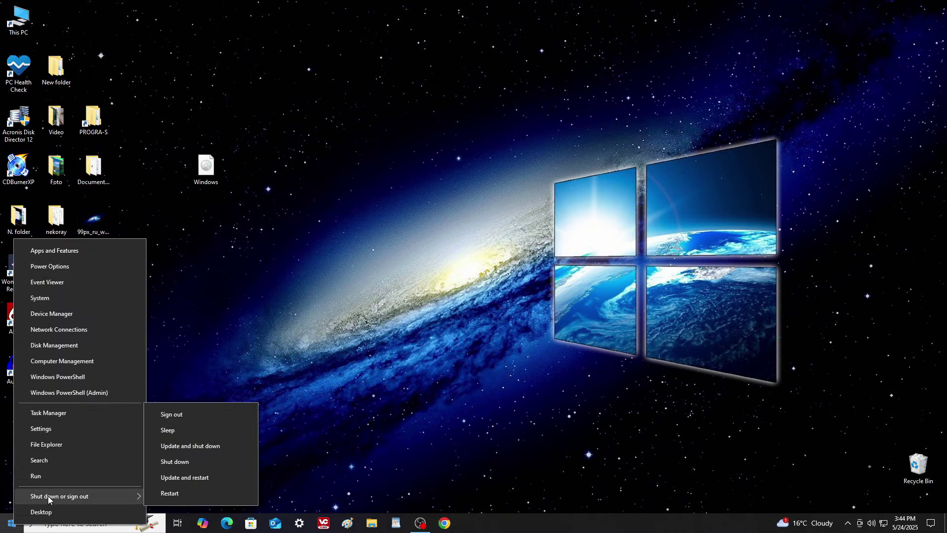
click(226, 493)
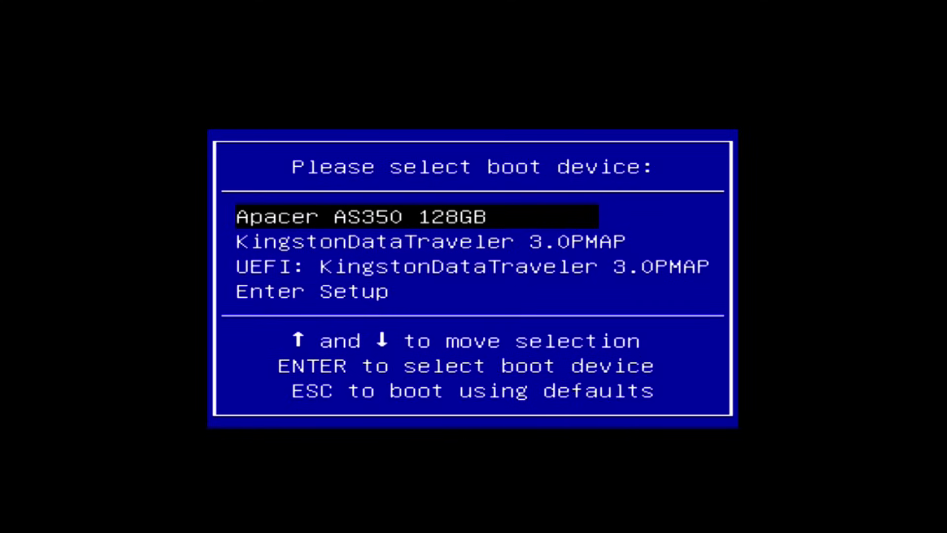
key(Down)
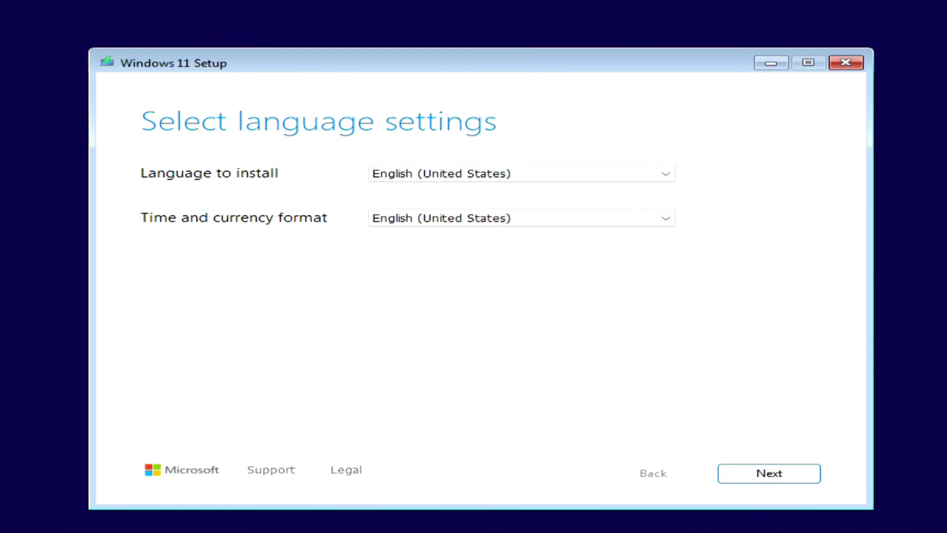
Step: Keep English (United States) and the US keyboard, and choose a fresh Windows 11 install that deletes everything
click(744, 485)
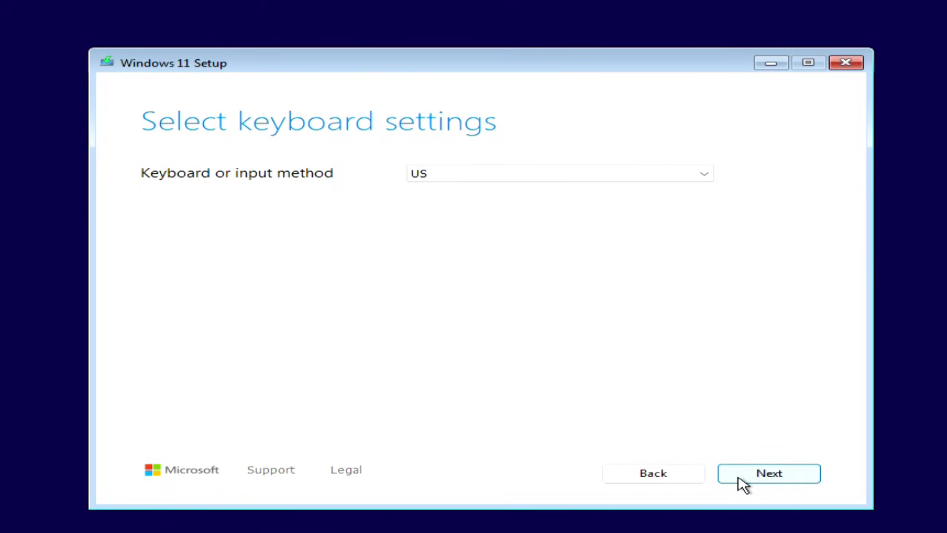
click(743, 485)
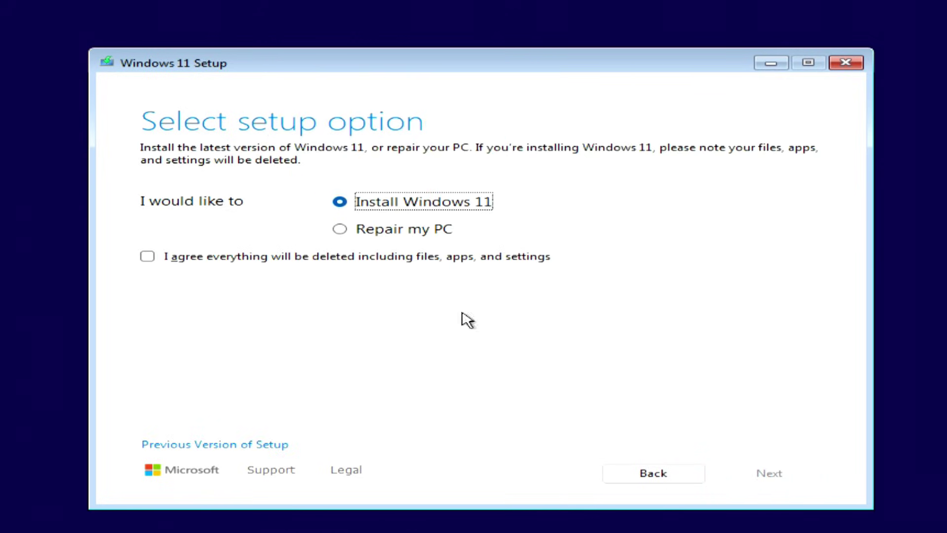
click(147, 258)
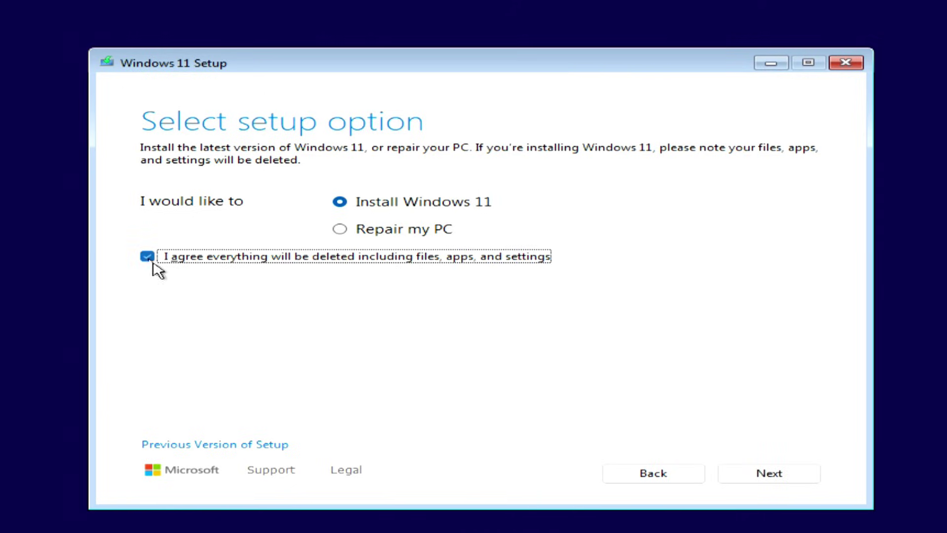
click(733, 481)
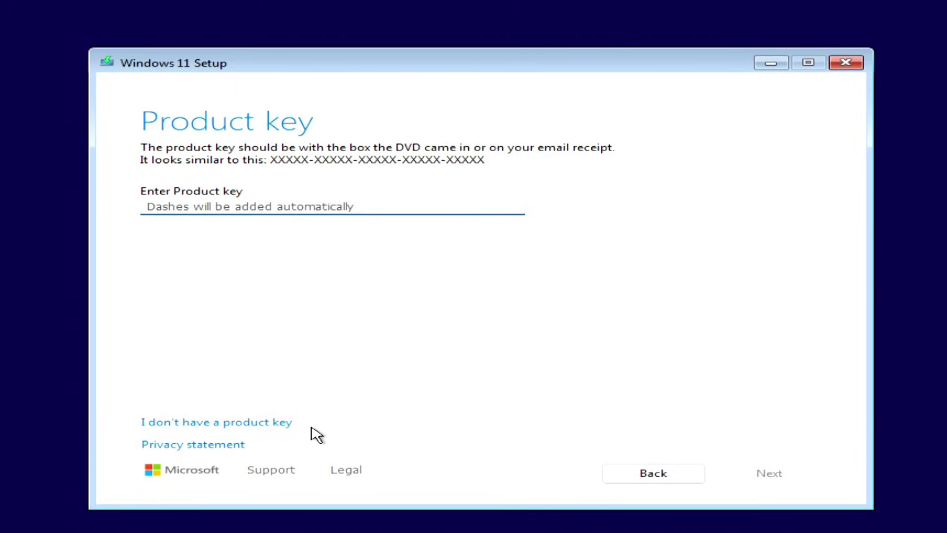
Step: Skip the product key, choose the Windows 11 Pro edition, and accept the license terms
click(249, 424)
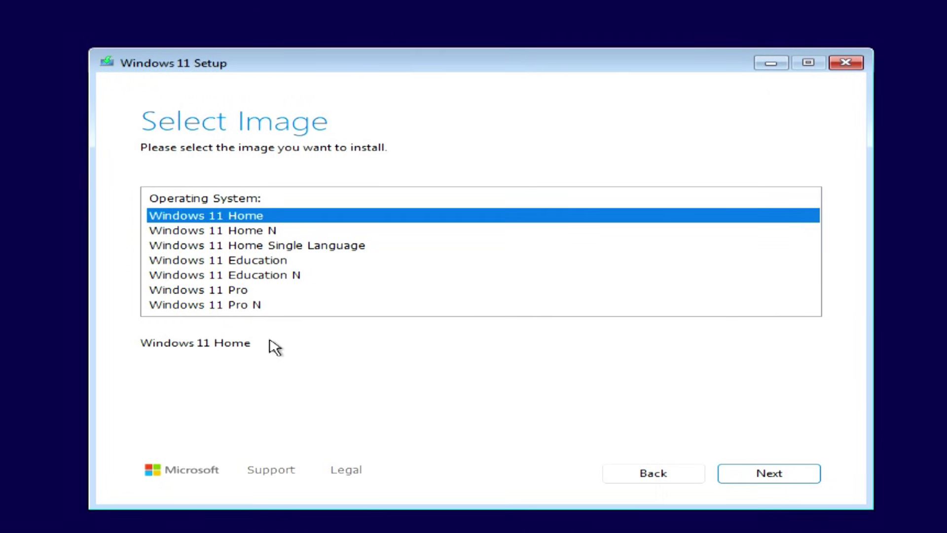
click(229, 291)
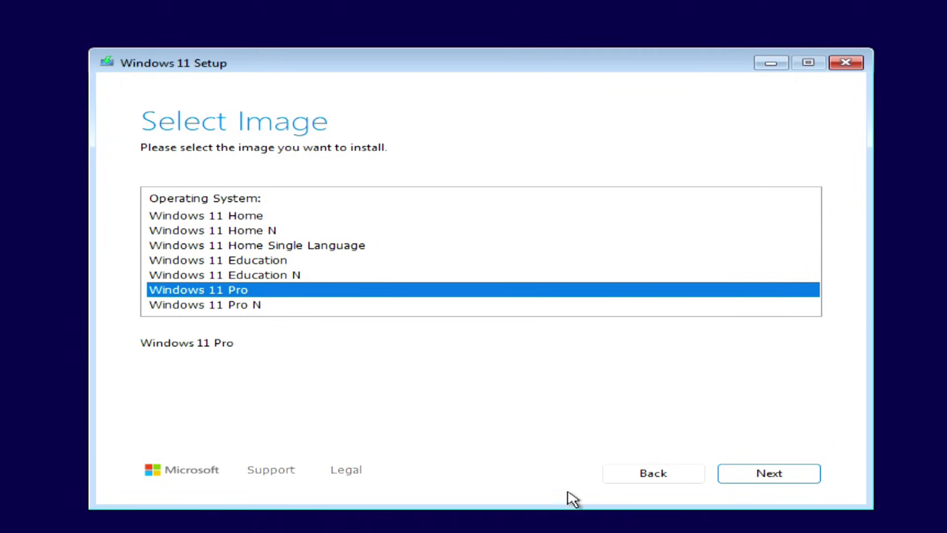
click(747, 479)
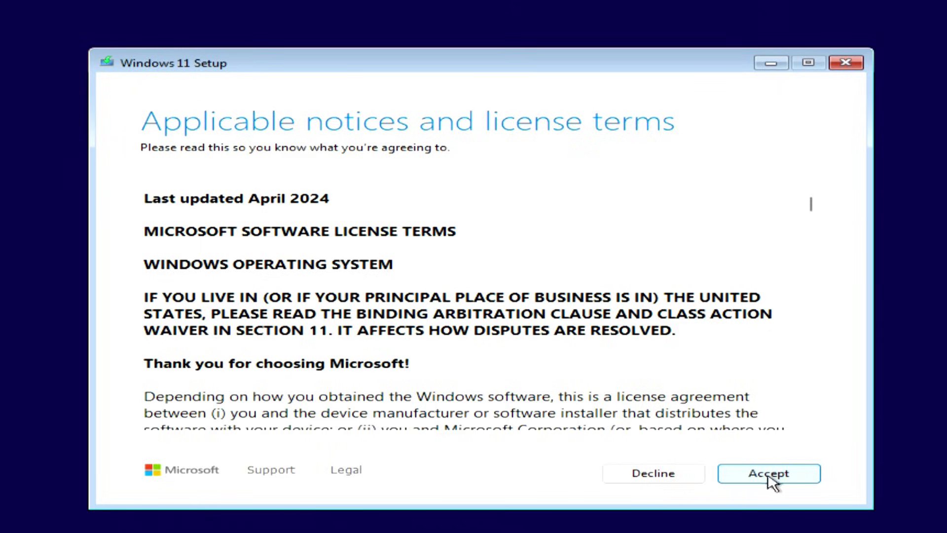
click(812, 479)
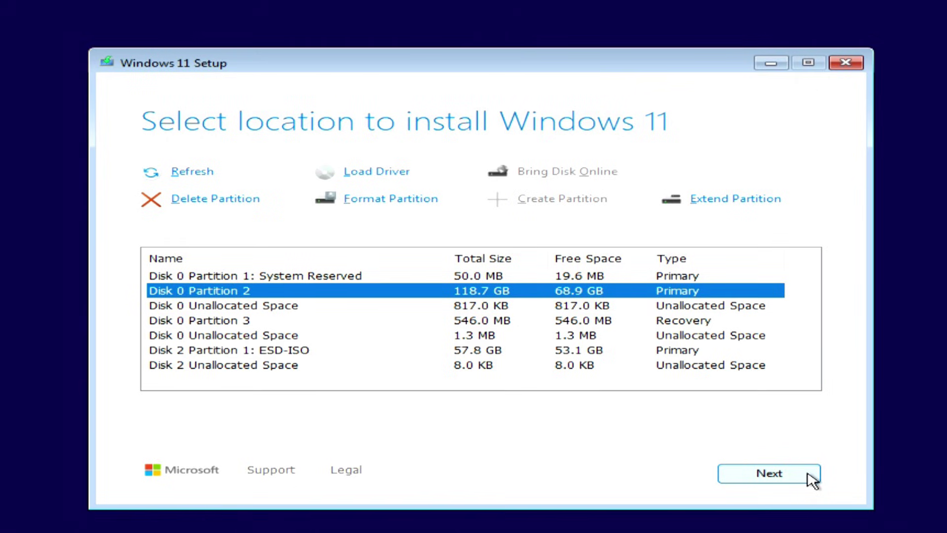
Step: Delete the System Reserved, 118.7 GB and 546 MB recovery partitions, then install to the 119.2 GB unallocated space
click(320, 277)
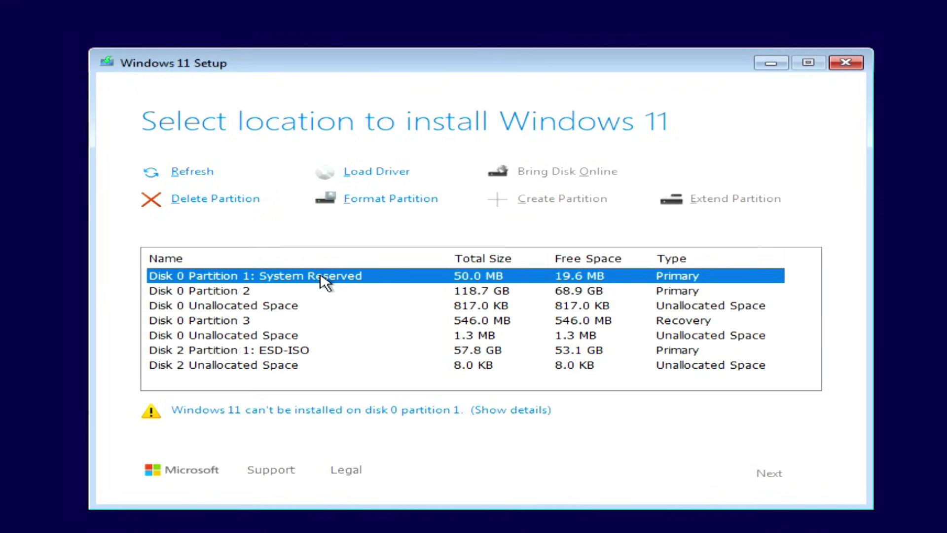
click(238, 199)
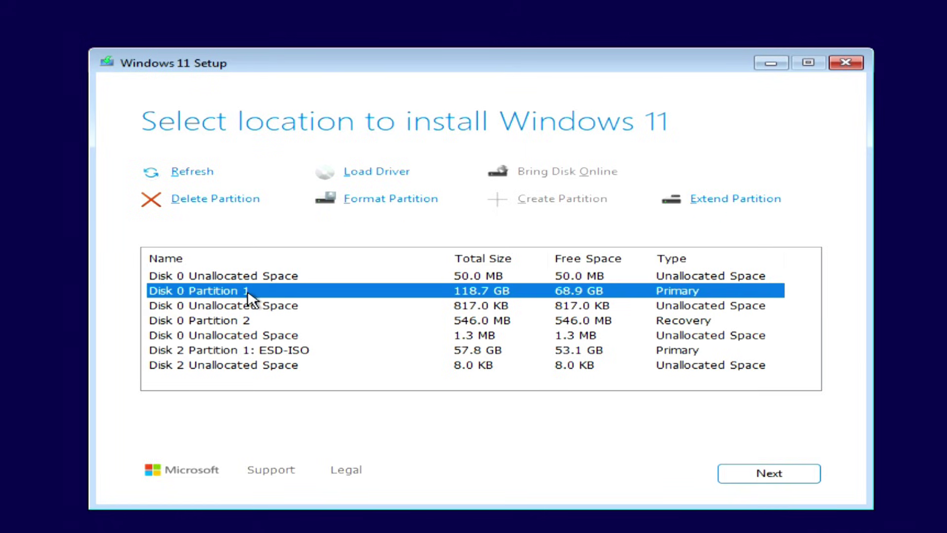
click(248, 202)
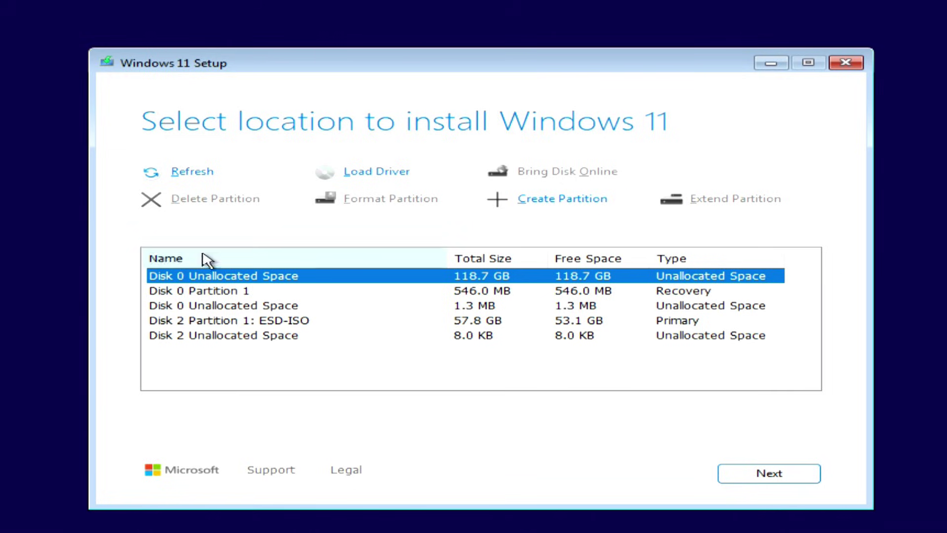
click(216, 292)
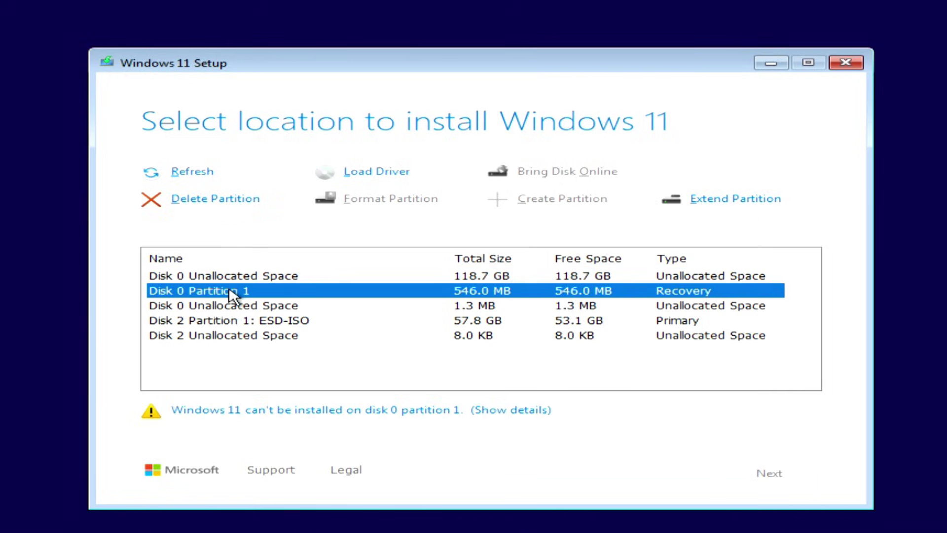
click(223, 206)
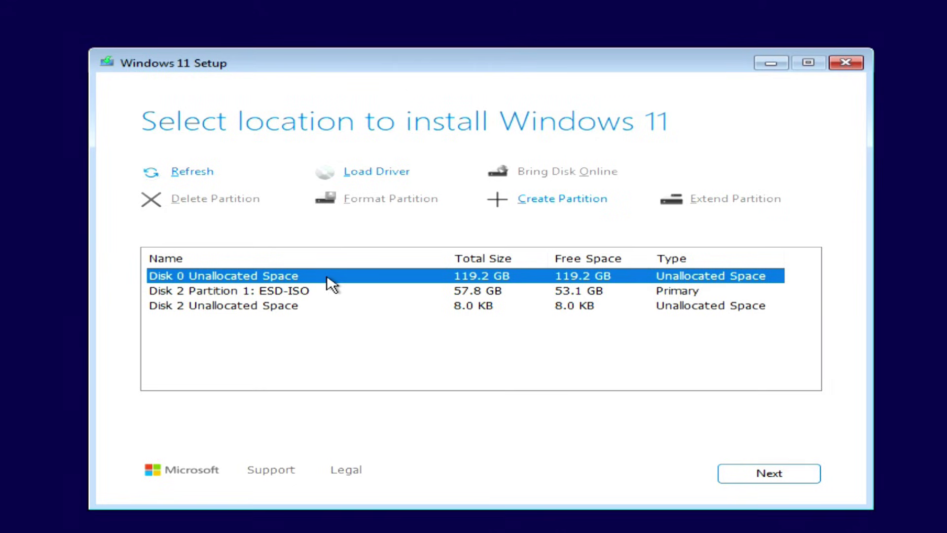
click(736, 477)
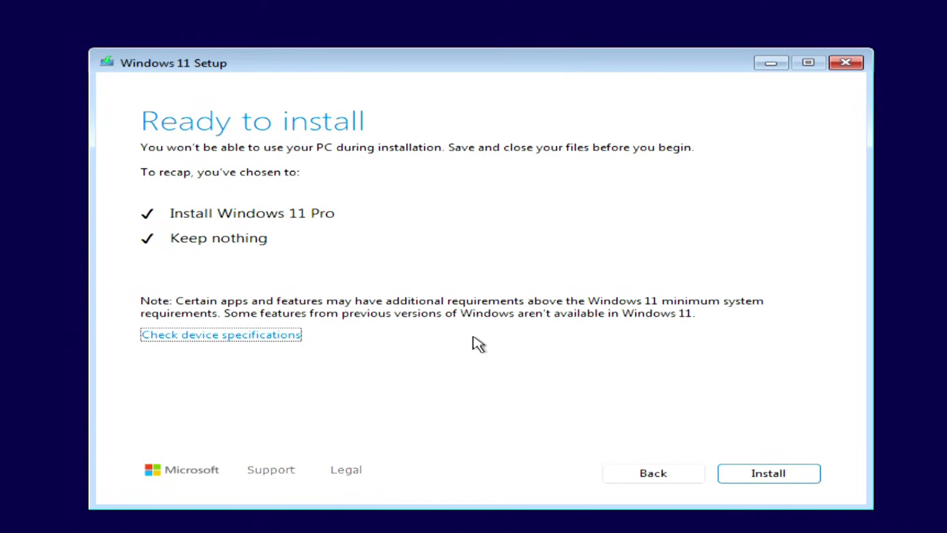
click(734, 476)
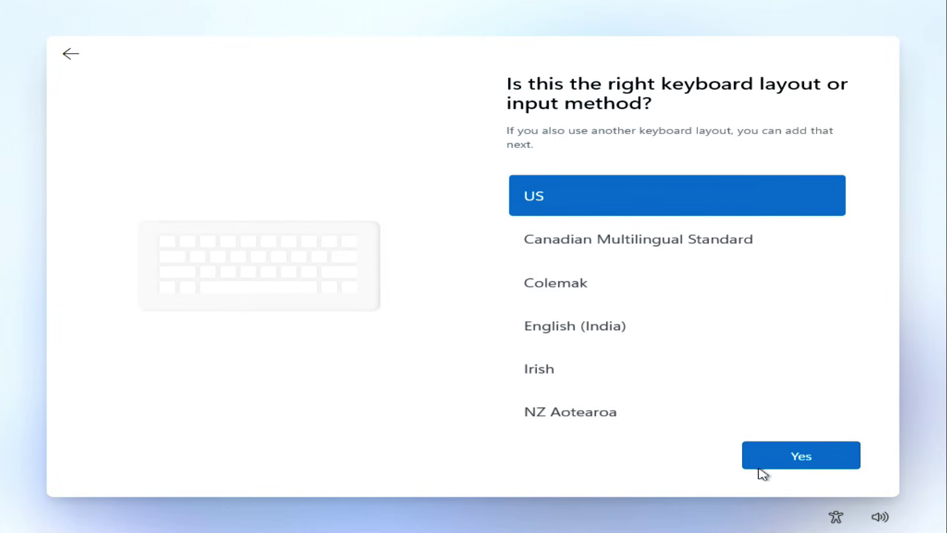
Step: Confirm the US keyboard layout and skip adding a second layout
click(764, 464)
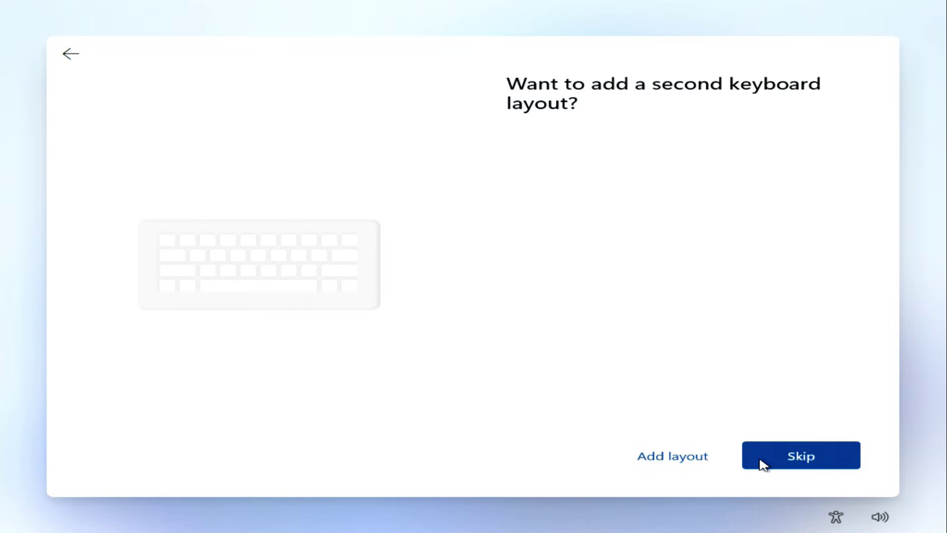
click(763, 462)
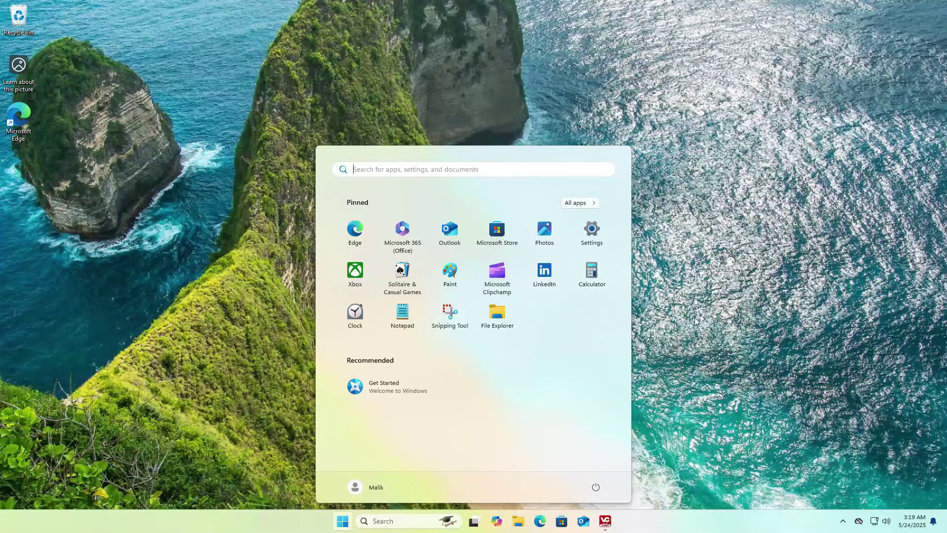
Step: Launch Settings from the Start menu's pinned apps
click(593, 232)
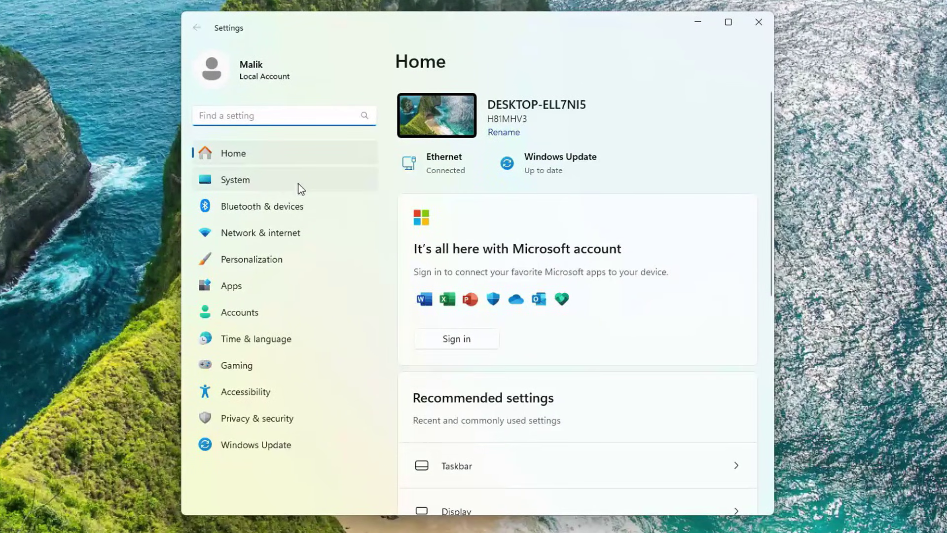
Step: Check System > About for Windows 11 Pro 24H2, build 26100.2033, then return to System
click(298, 186)
scroll(539, 254, down, 10)
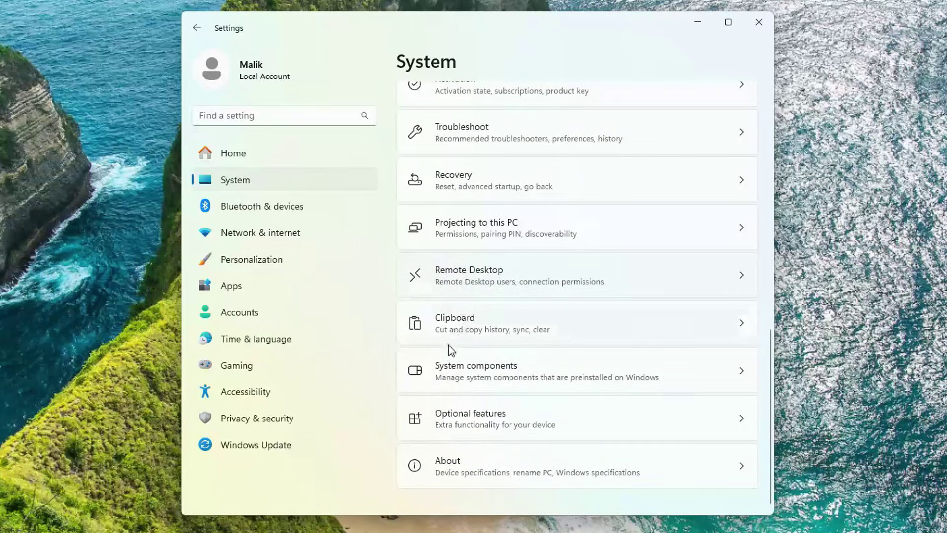
click(537, 466)
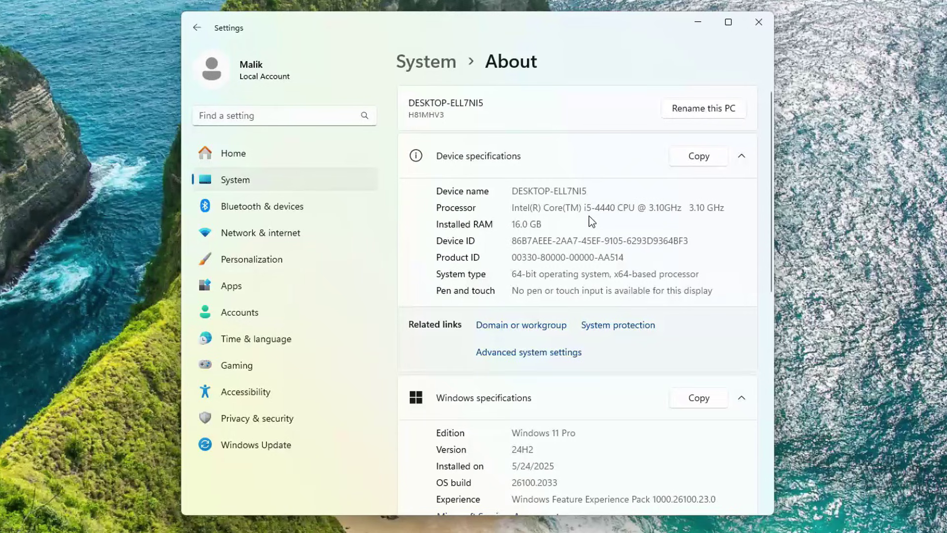
scroll(397, 242, down, 5)
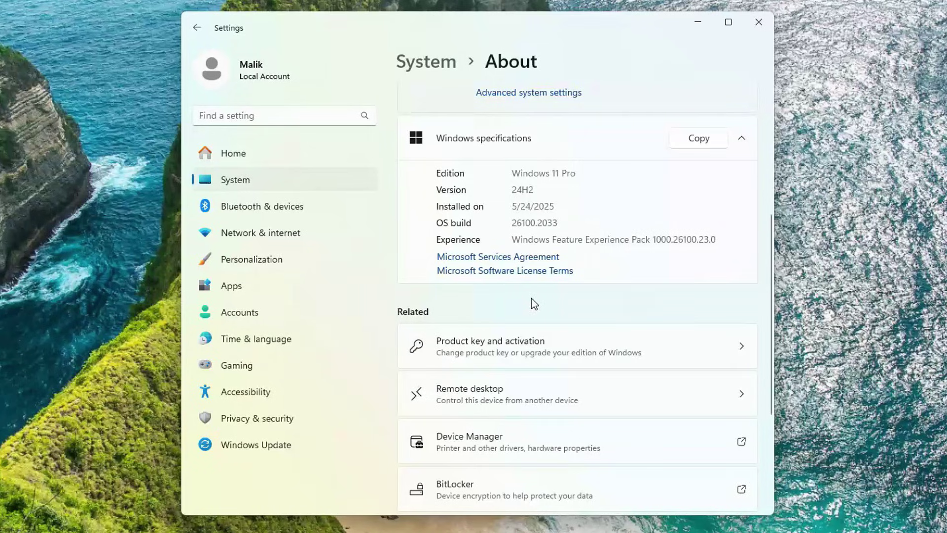
click(260, 183)
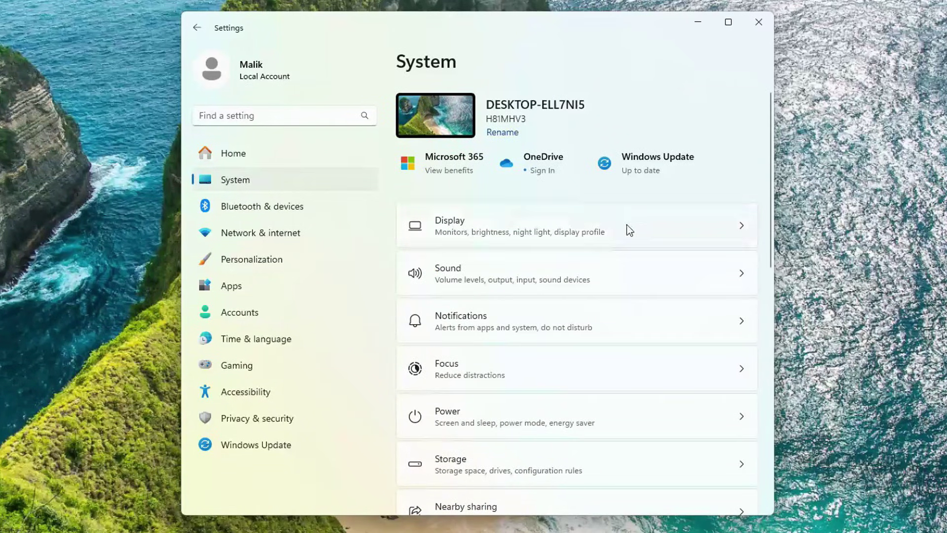
scroll(627, 229, down, 7)
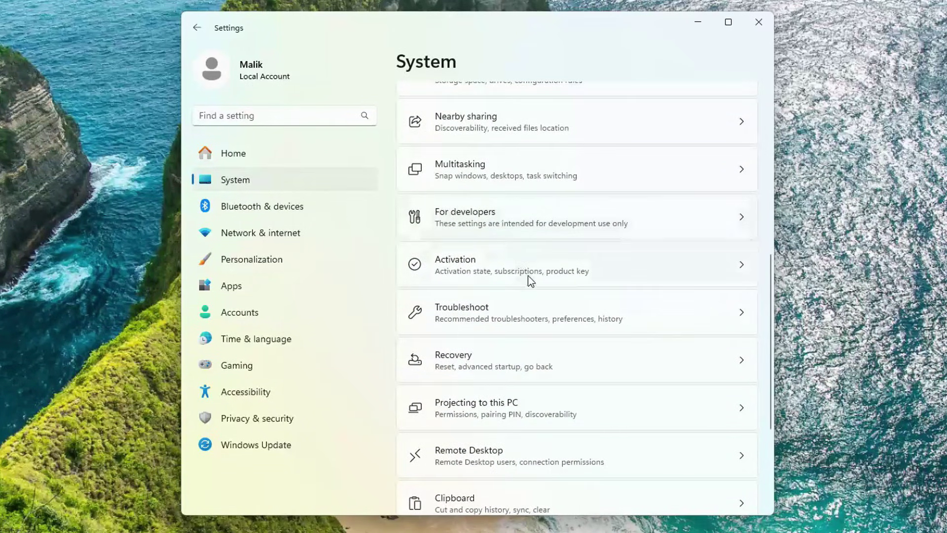
Step: Verify the Activation state shows a digital license, then go to the Accounts page
click(567, 281)
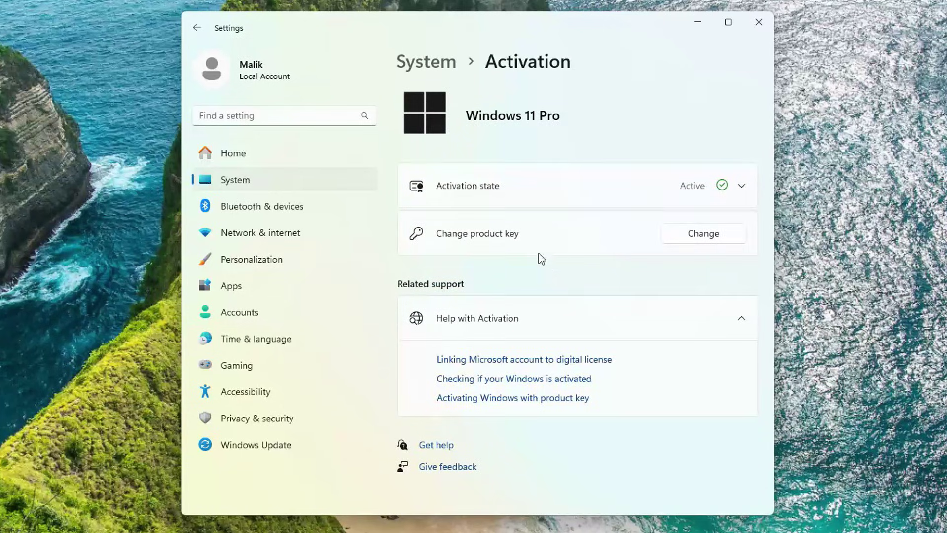
click(549, 189)
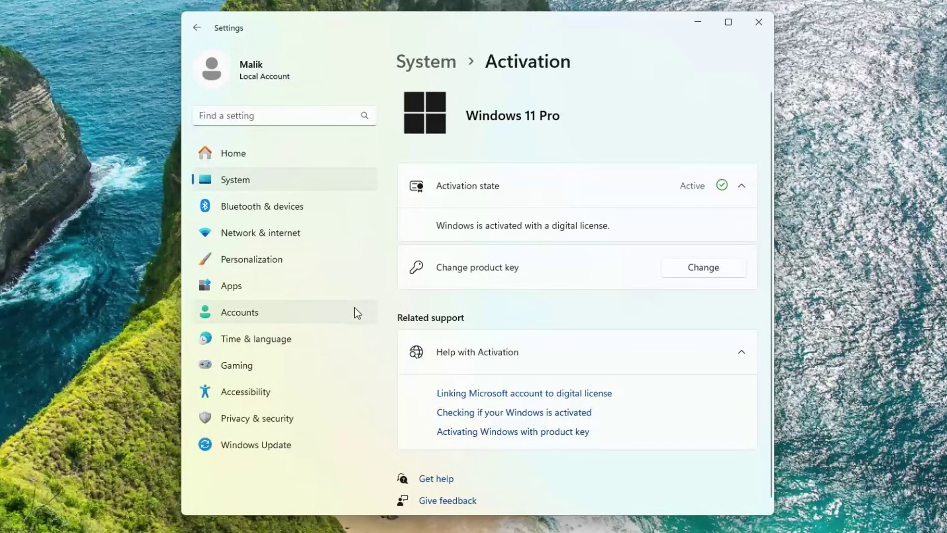
click(297, 315)
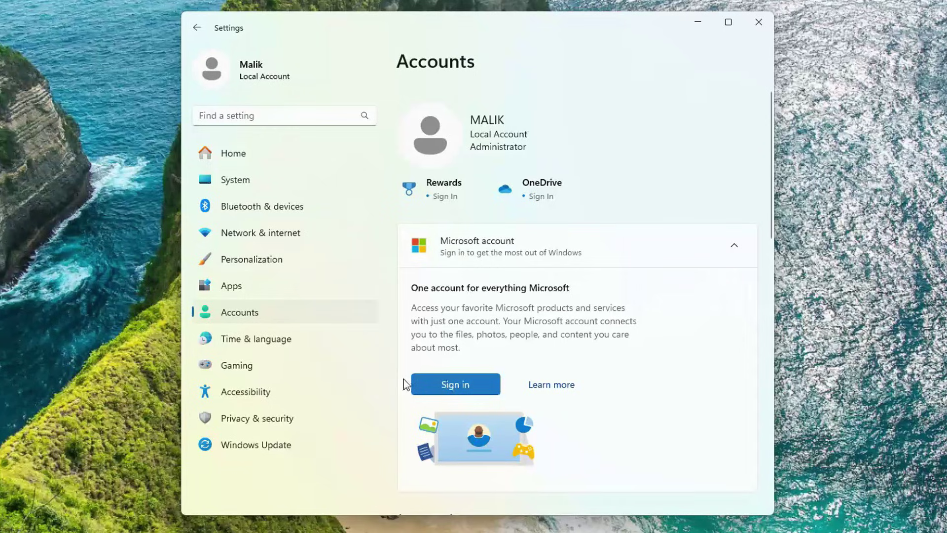
Step: Run a check for new updates on the Windows Update page
click(338, 451)
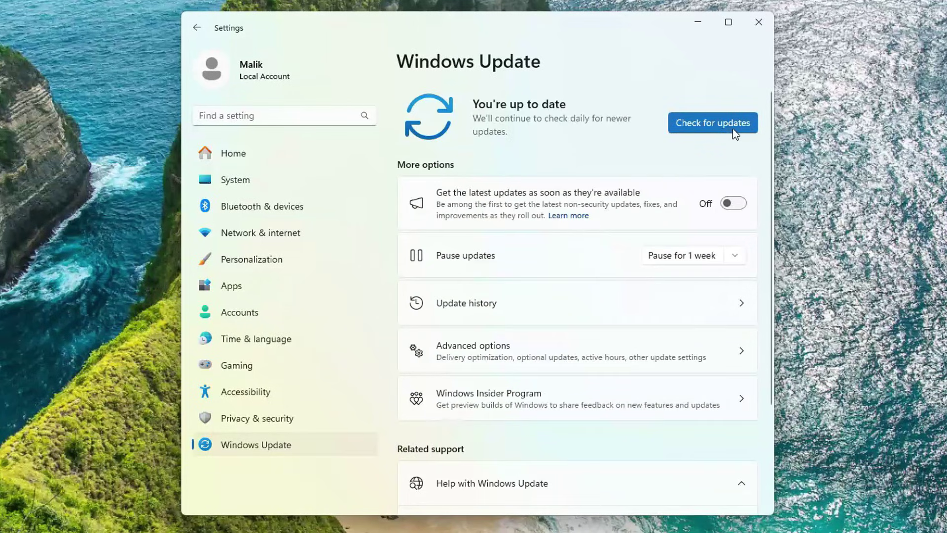
click(697, 128)
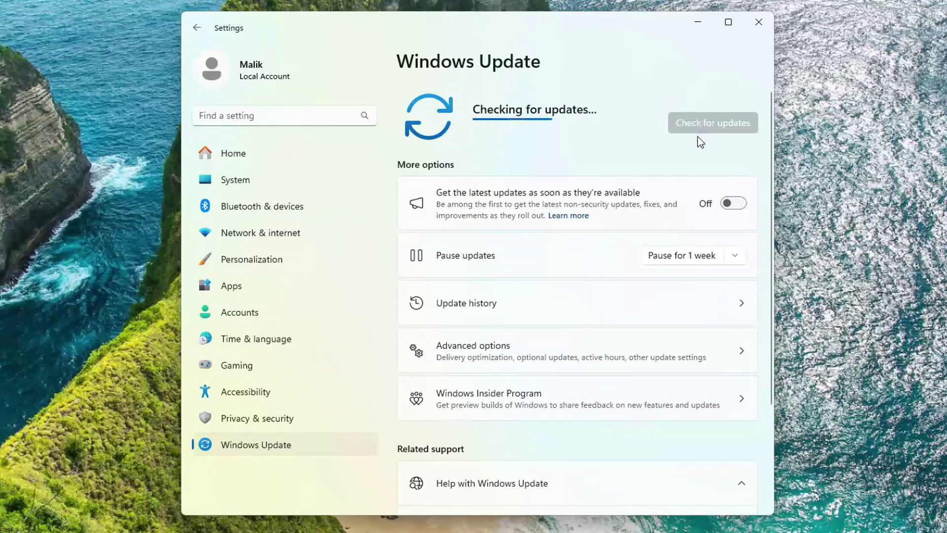